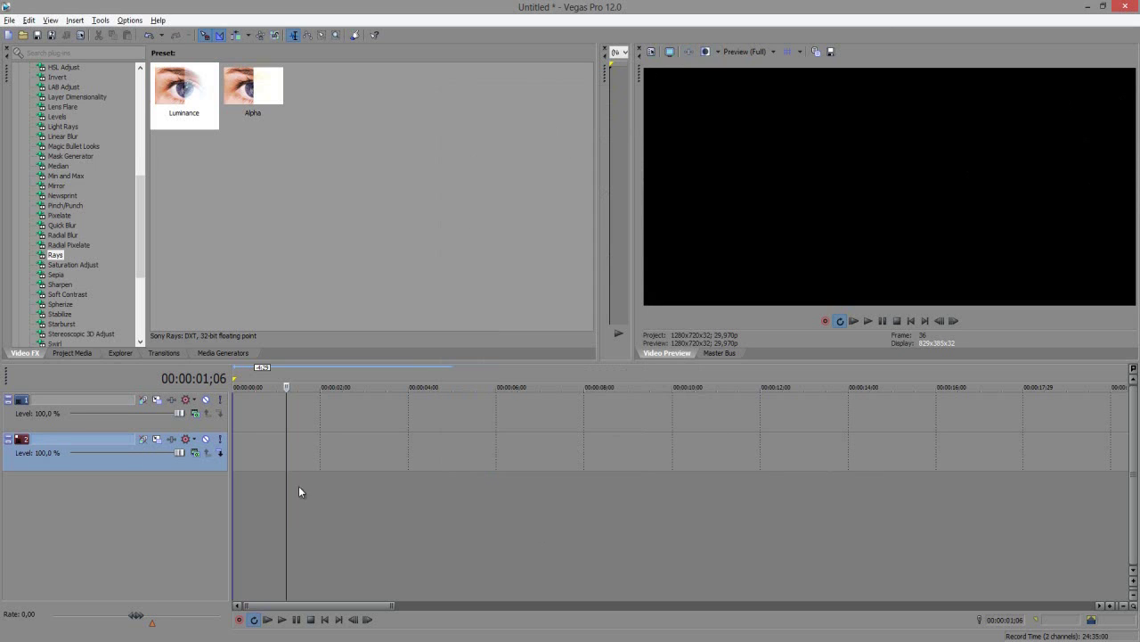
pyautogui.rightClick(317, 421)
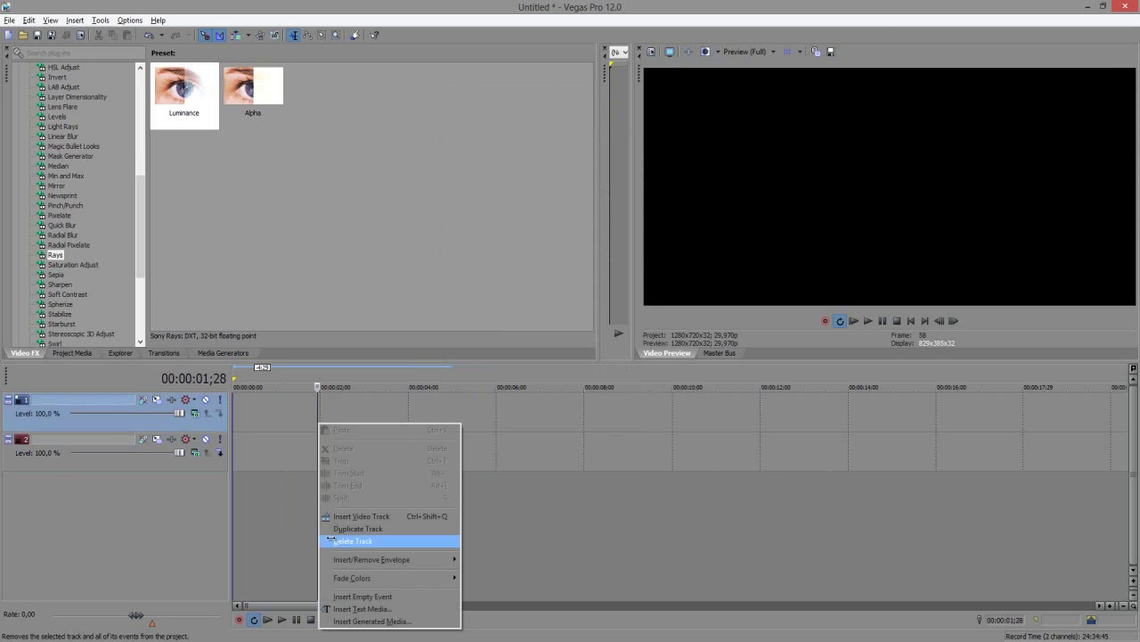
pyautogui.click(292, 446)
pyautogui.rightClick(283, 447)
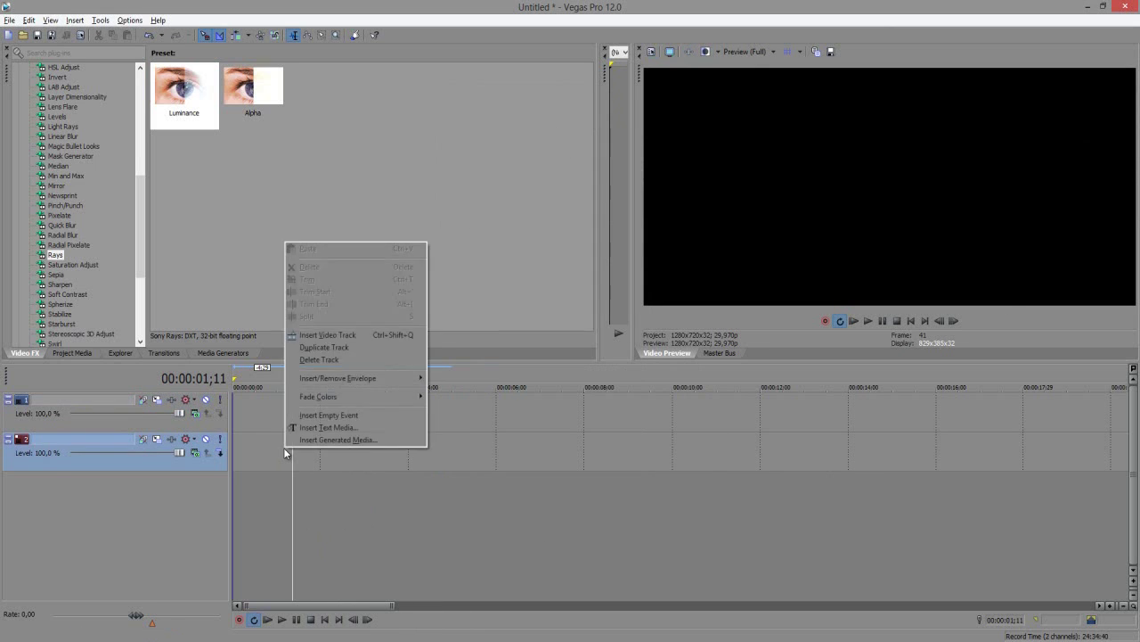
pyautogui.click(575, 282)
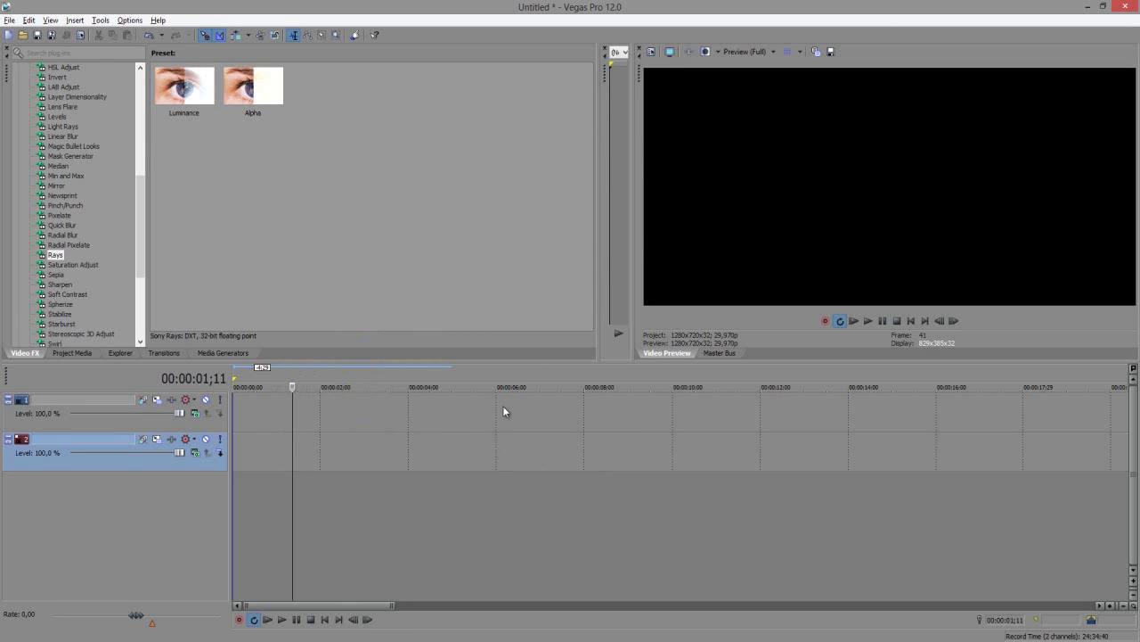
pyautogui.click(408, 430)
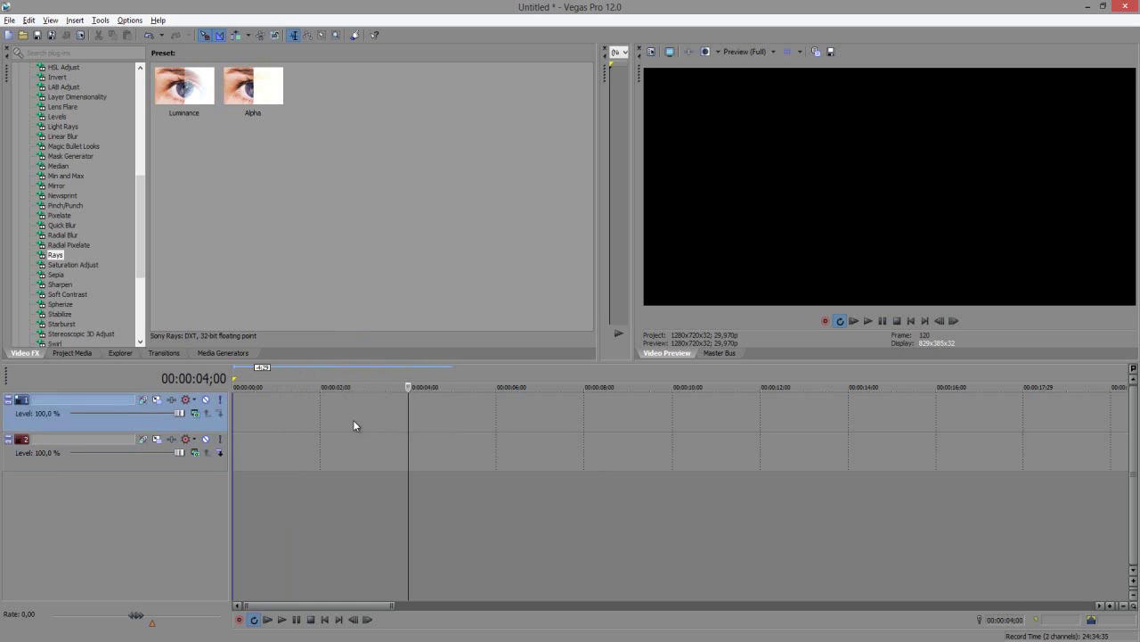
pyautogui.click(324, 430)
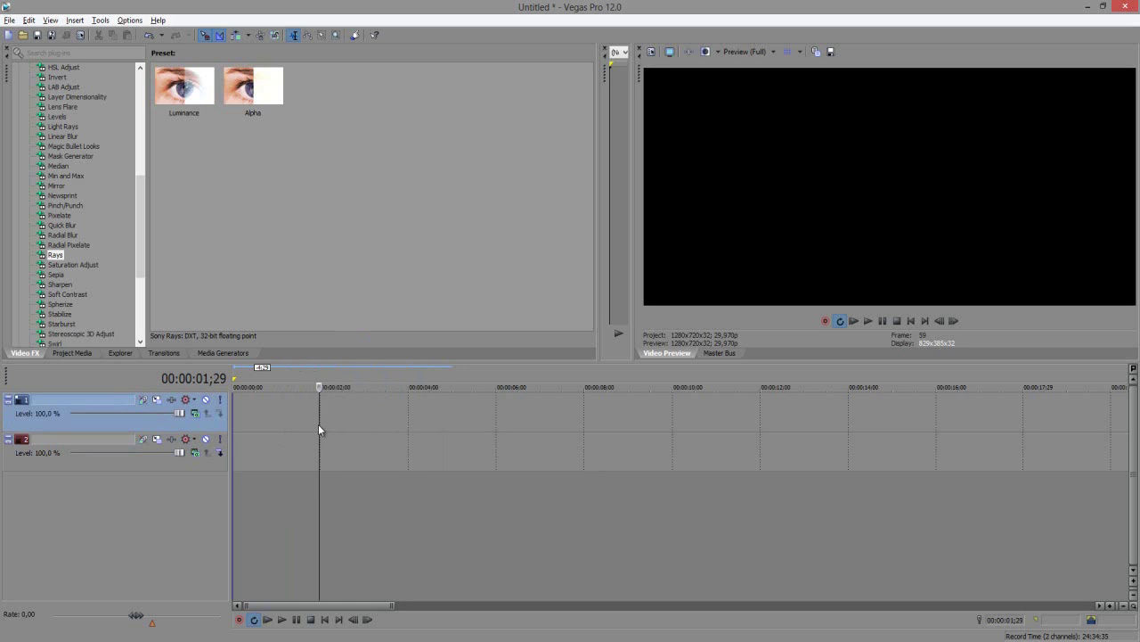
pyautogui.click(408, 414)
pyautogui.click(319, 424)
pyautogui.click(408, 404)
pyautogui.click(321, 400)
# Insert a text media event on the first video track with the text "NOME DO CANAL"
pyautogui.rightClick(389, 415)
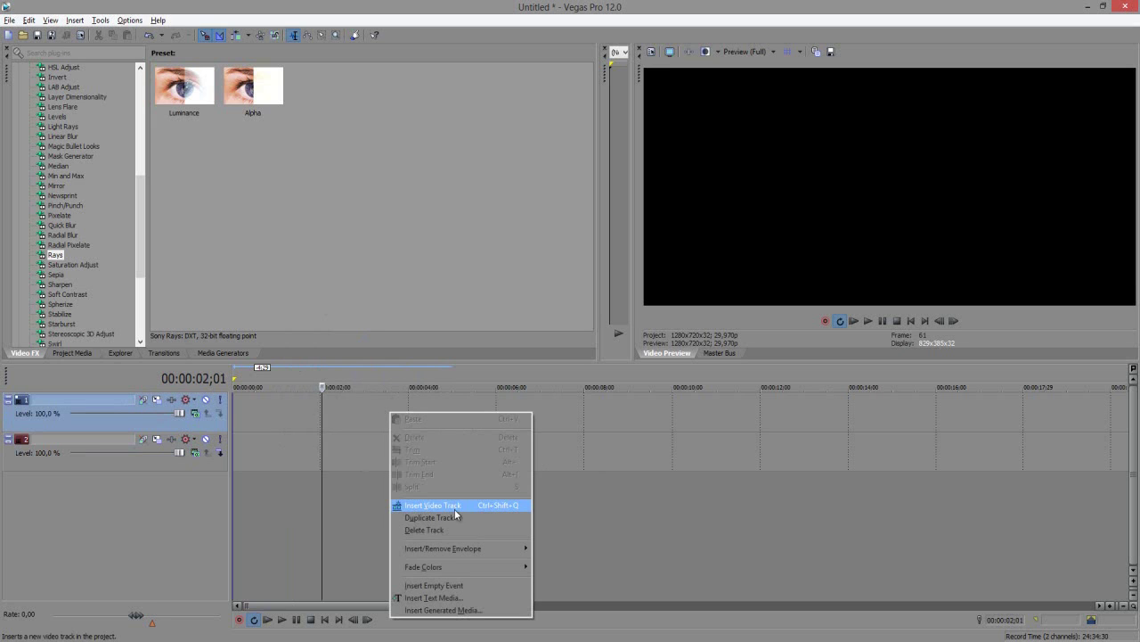
pyautogui.click(484, 598)
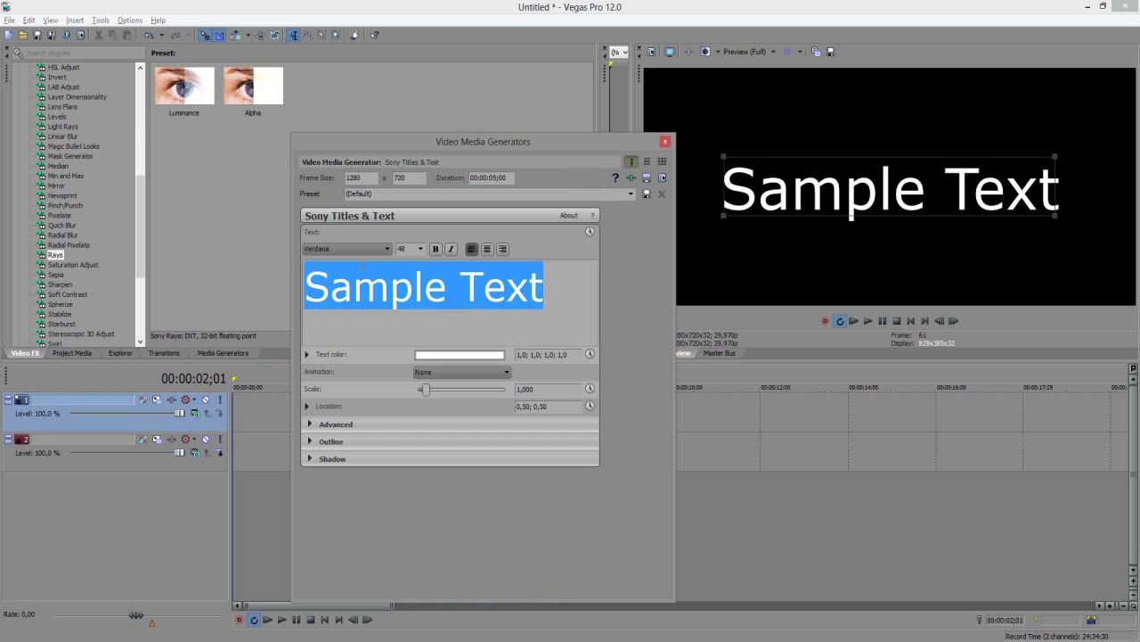
pyautogui.write('NOME DO')
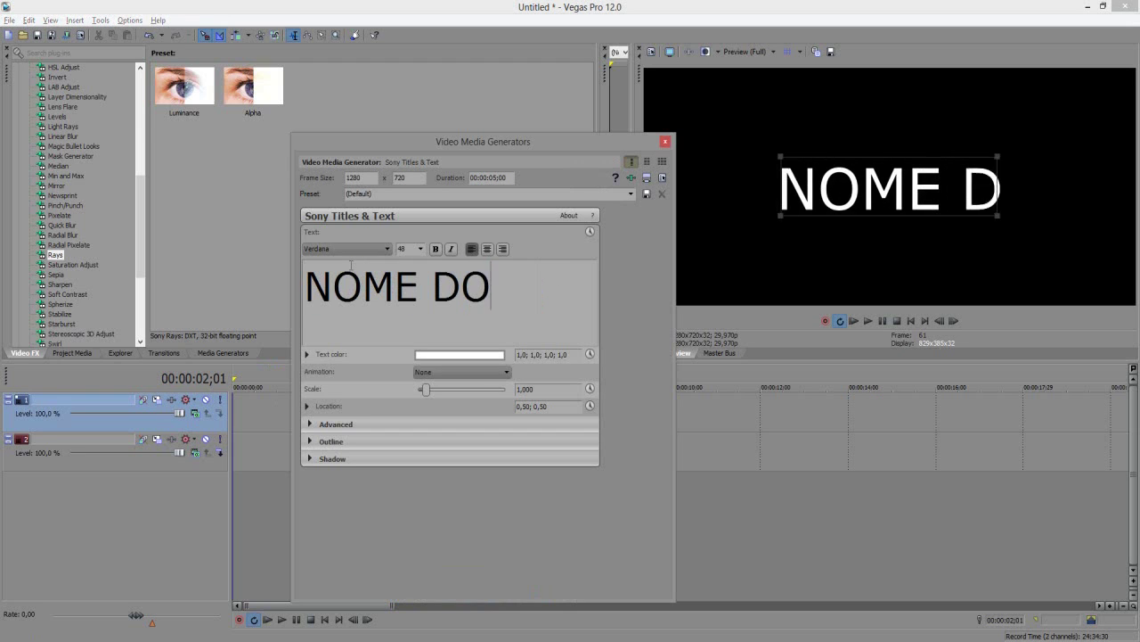
pyautogui.write(' CANAL')
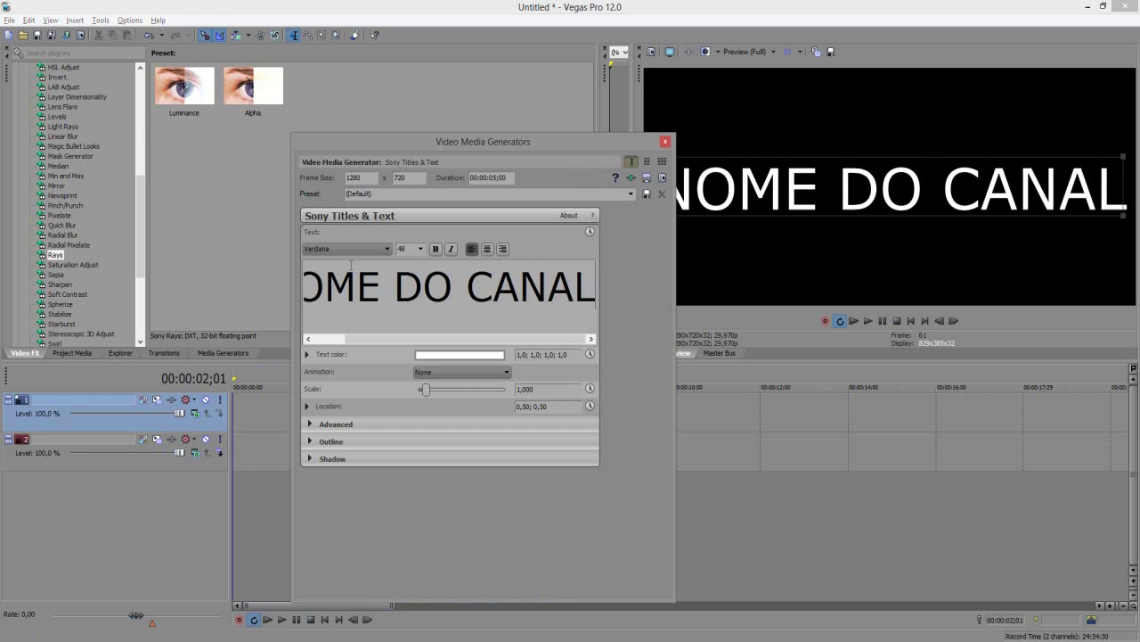
# Set the font of the "NOME DO CANAL" text to Nexa Bold
pyautogui.hotkey('ctrl', 'a')
pyautogui.click(359, 249)
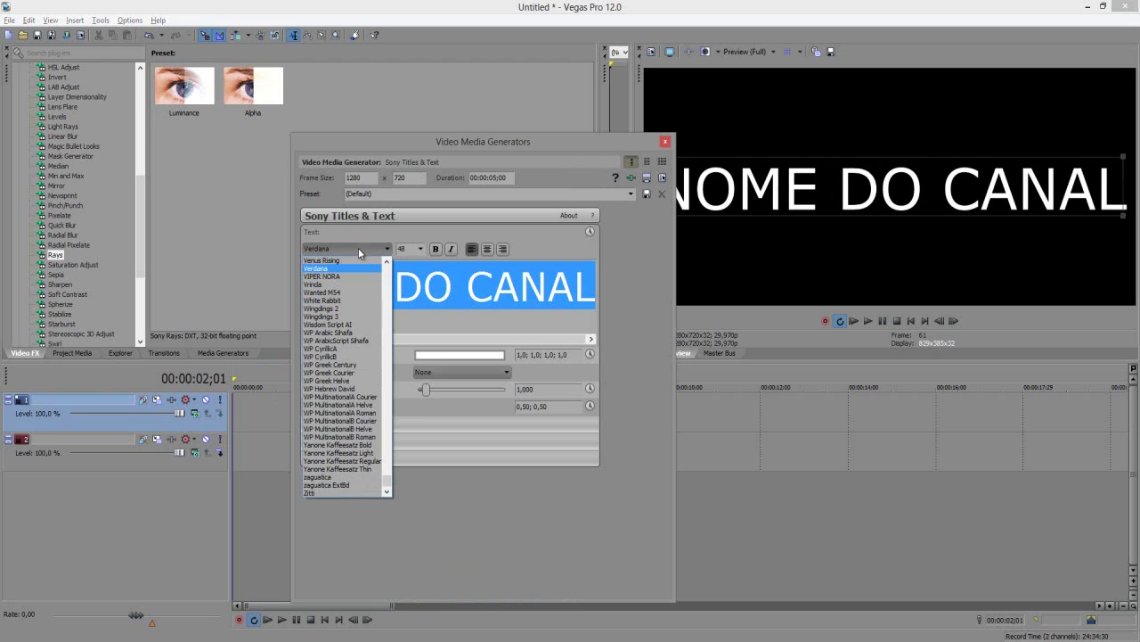
pyautogui.press('n')
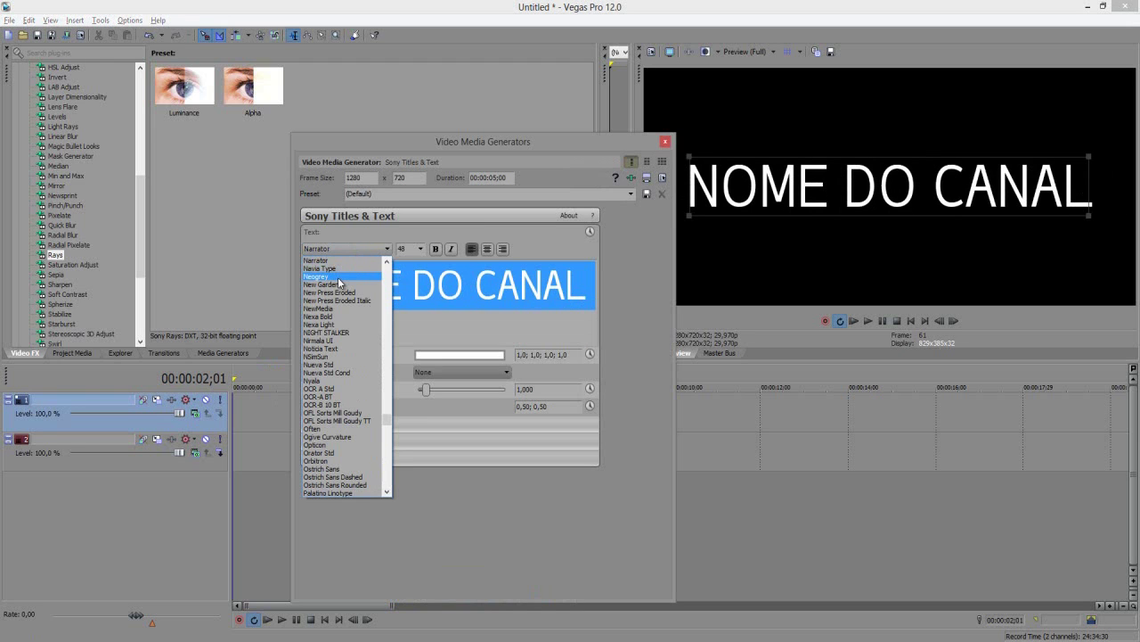
pyautogui.click(386, 262)
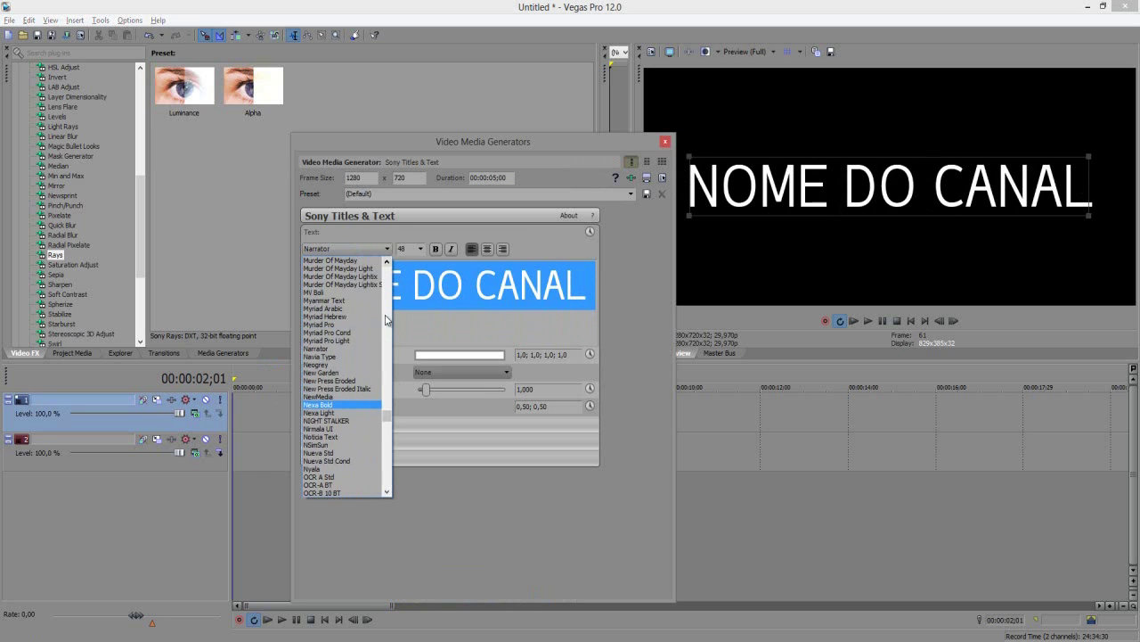
pyautogui.click(342, 405)
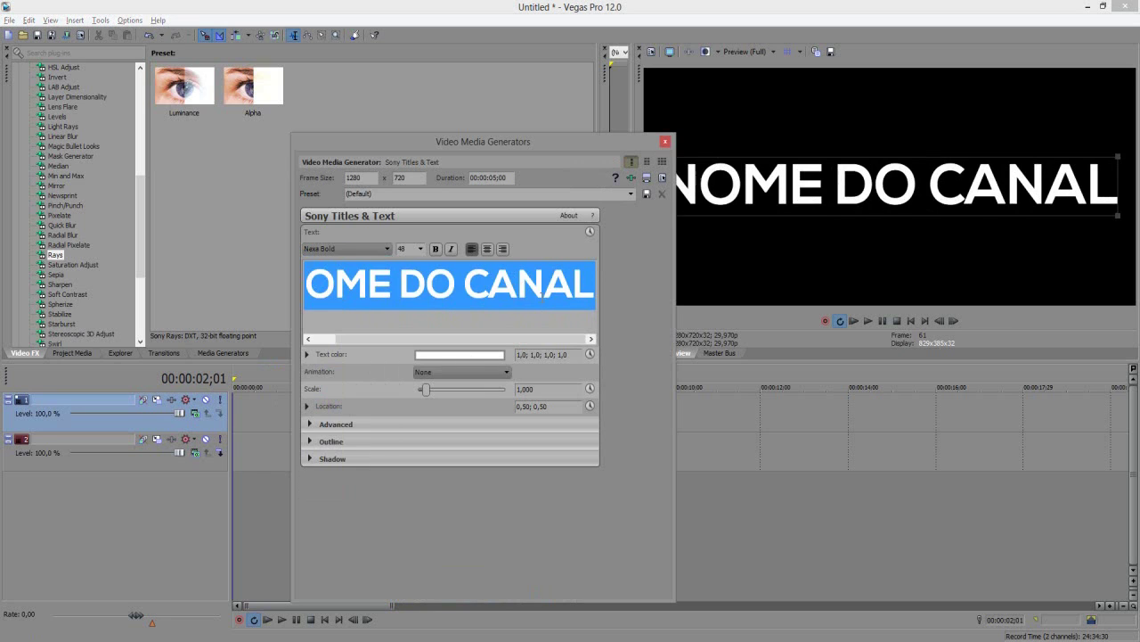
# Add a second line reading "SLOGAN DO CANAL" below the channel name
pyautogui.click(545, 290)
pyautogui.write(']')
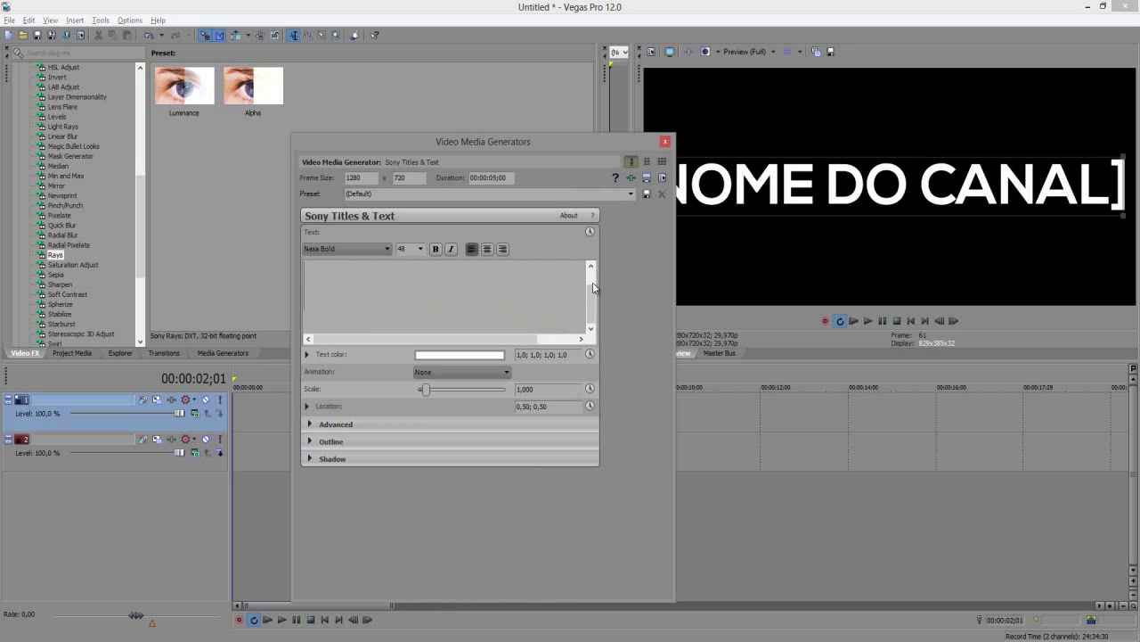
pyautogui.press('BackSpace')
pyautogui.press('Return')
pyautogui.write('S')
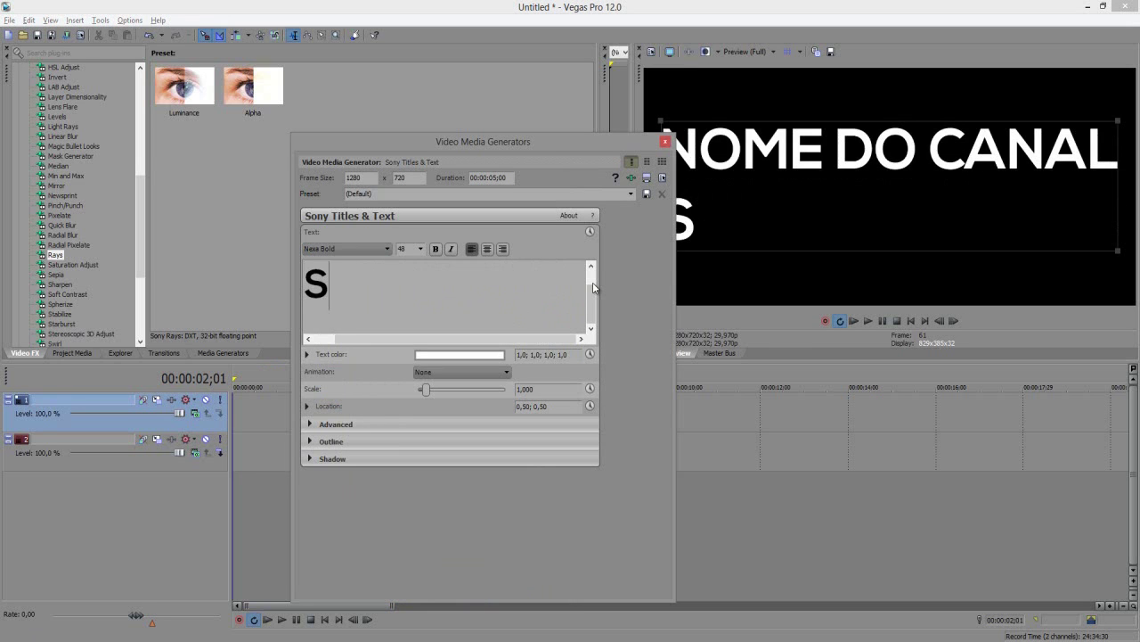
pyautogui.write('LOGAN DO CANAL')
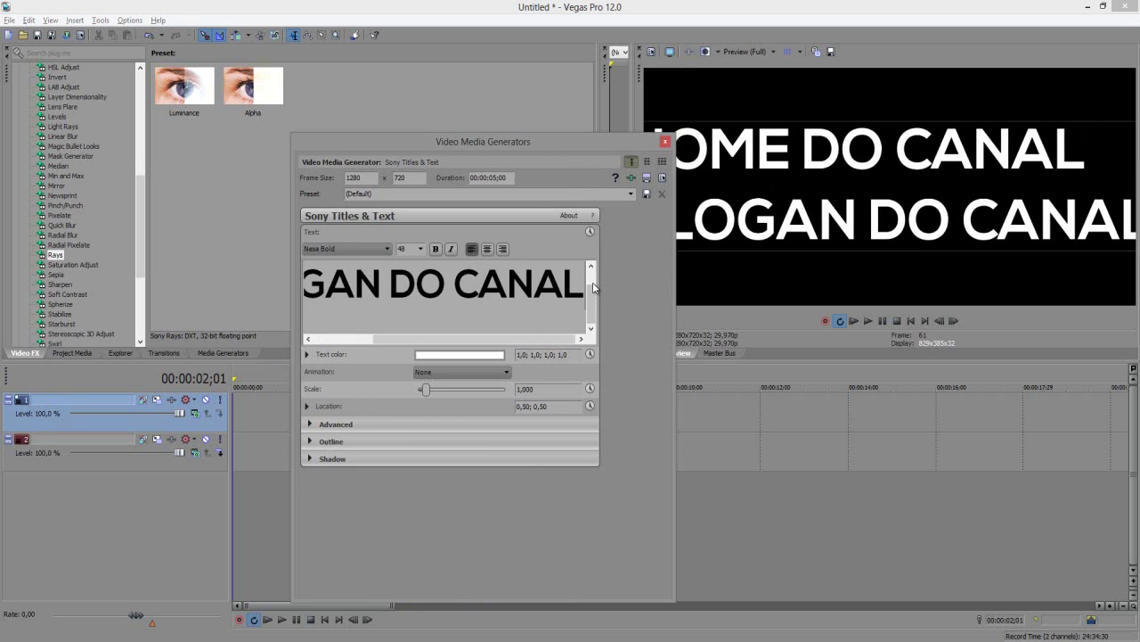
# Change only the "SLOGAN DO CANAL" line to the Nexa Light font
pyautogui.hotkey('ctrl', 'a')
pyautogui.click(348, 248)
pyautogui.click(331, 269)
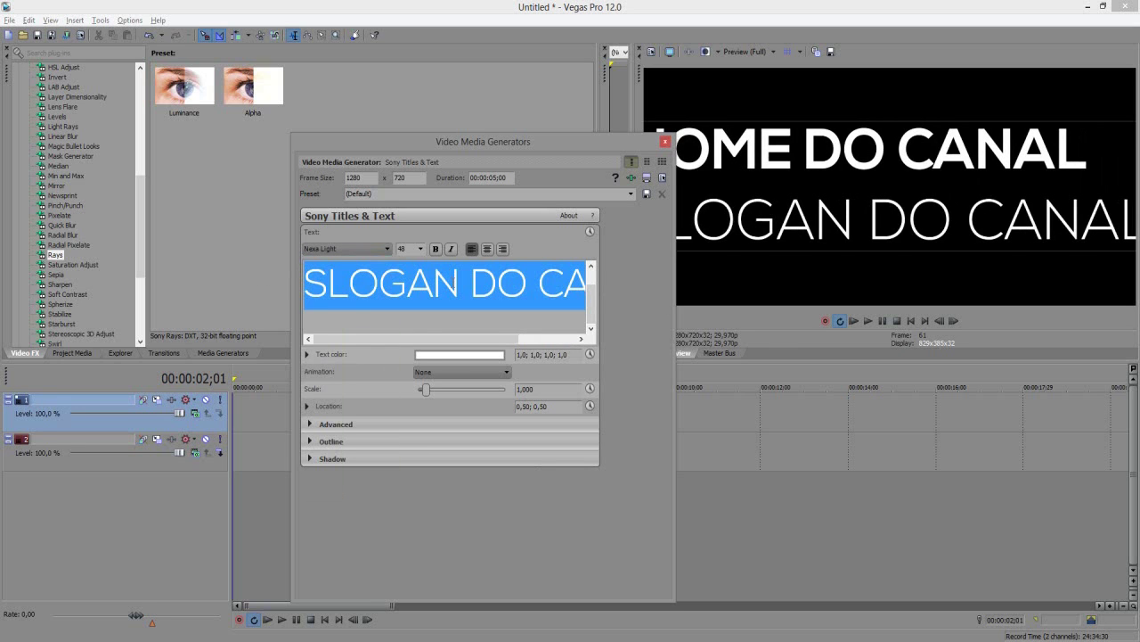
# Set both text lines to font size 20 and center them
pyautogui.click(420, 250)
pyautogui.click(408, 306)
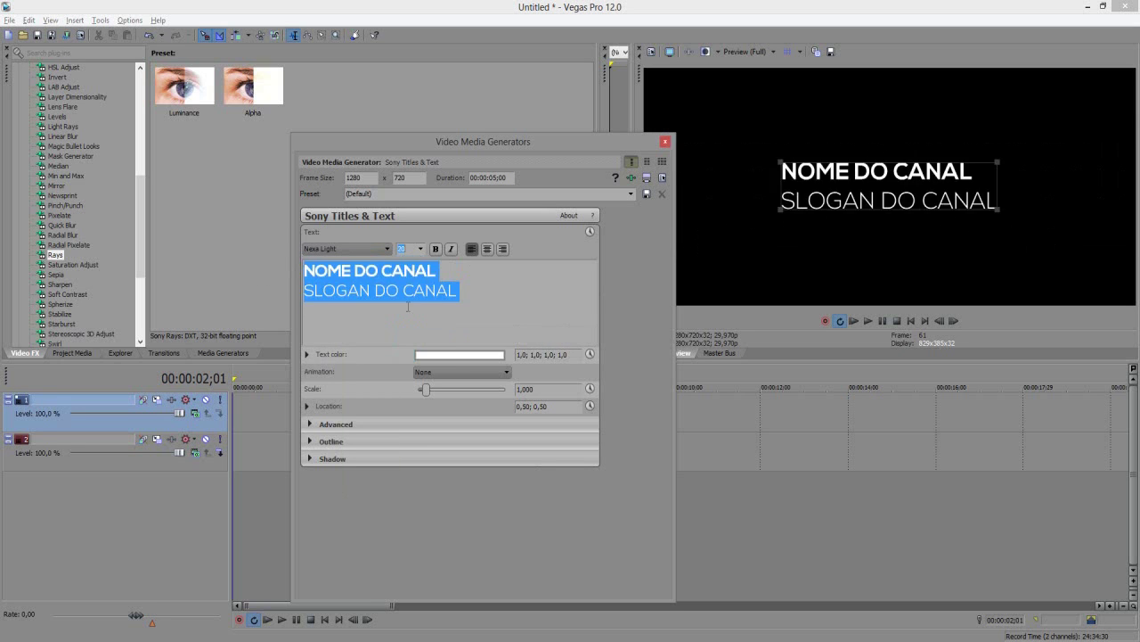
pyautogui.click(485, 249)
# Reduce the "SLOGAN DO CANAL" line to font size 17 and close the media generator window
pyautogui.click(497, 276)
pyautogui.moveTo(545, 294); pyautogui.dragTo(312, 264)
pyautogui.click(399, 249)
pyautogui.write('18')
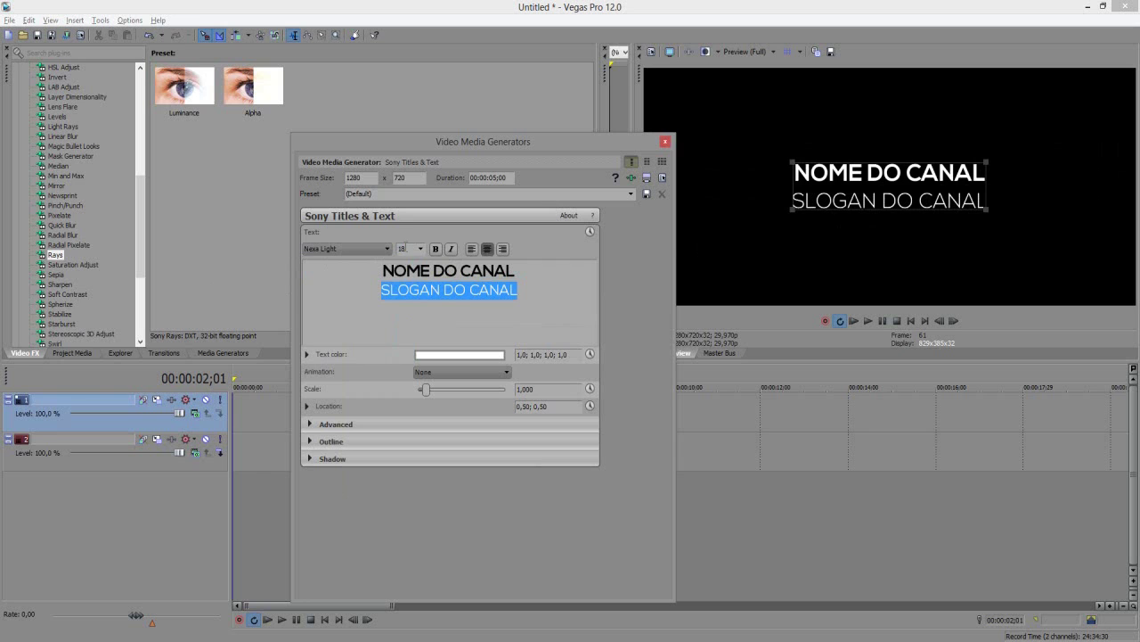
pyautogui.write('17')
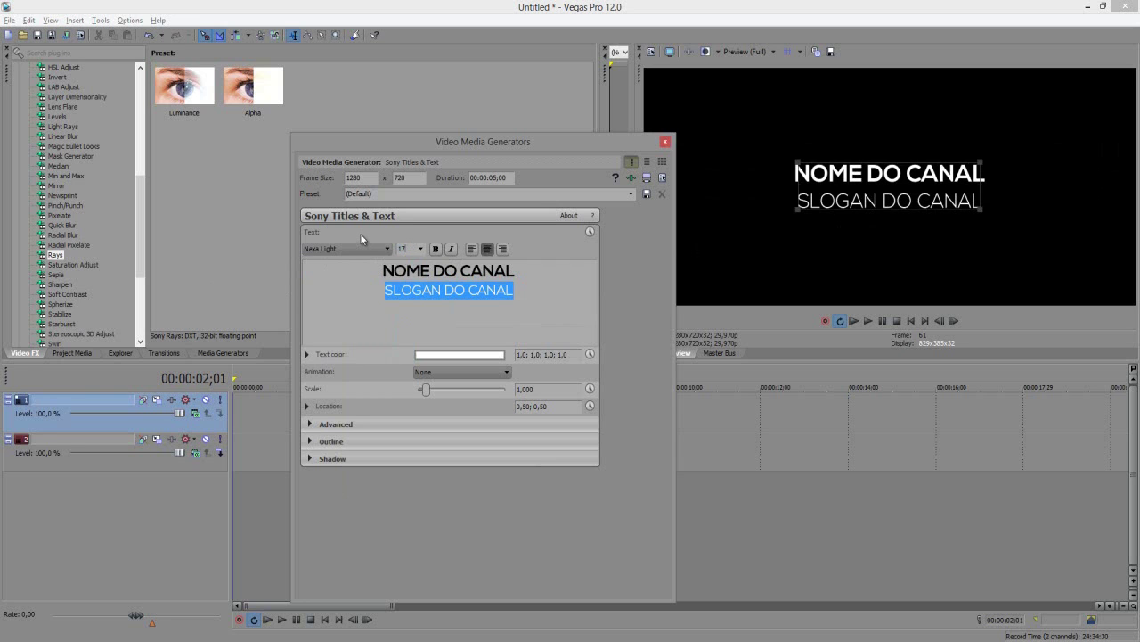
pyautogui.click(551, 289)
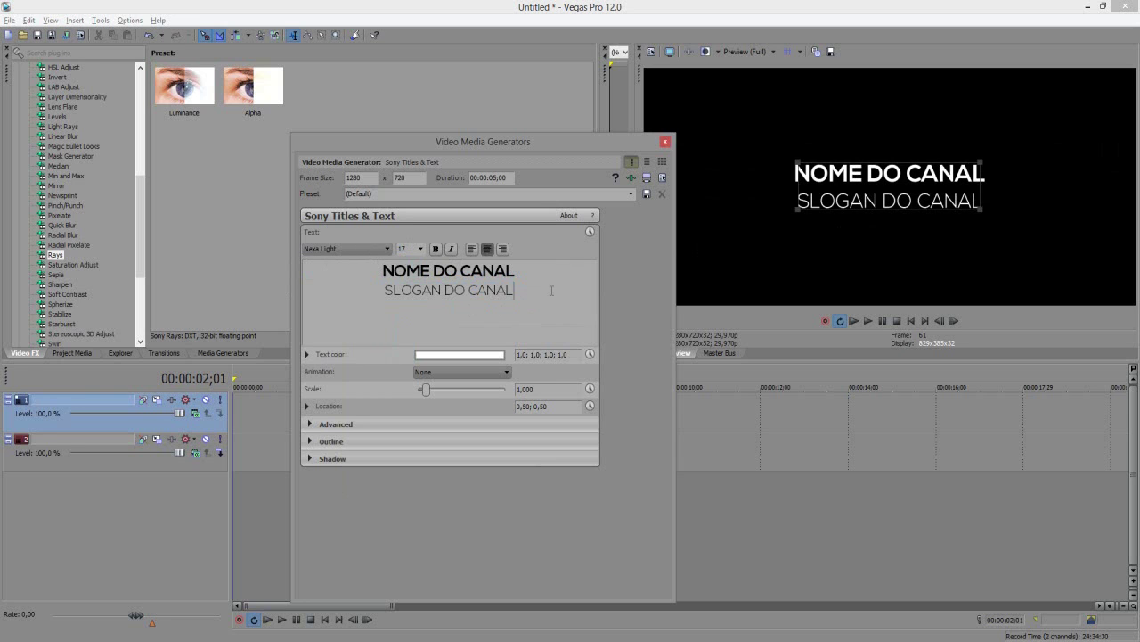
pyautogui.doubleClick(556, 289)
pyautogui.click(556, 289)
pyautogui.click(556, 289)
pyautogui.click(665, 143)
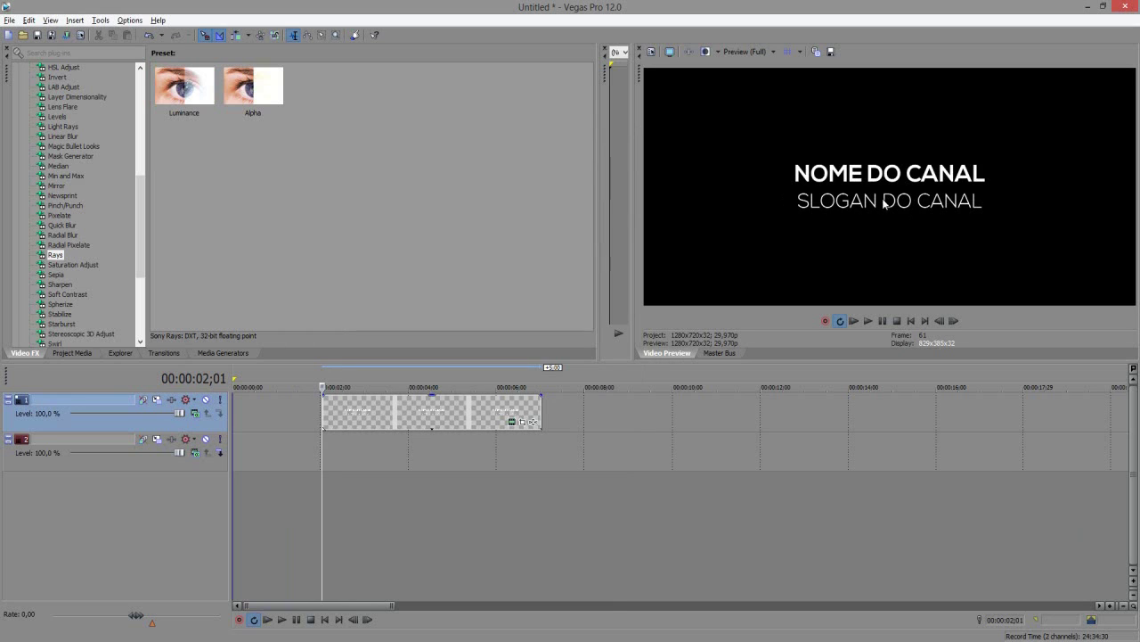
# Move the title event to the very start of the first video track
pyautogui.moveTo(425, 405); pyautogui.dragTo(207, 438)
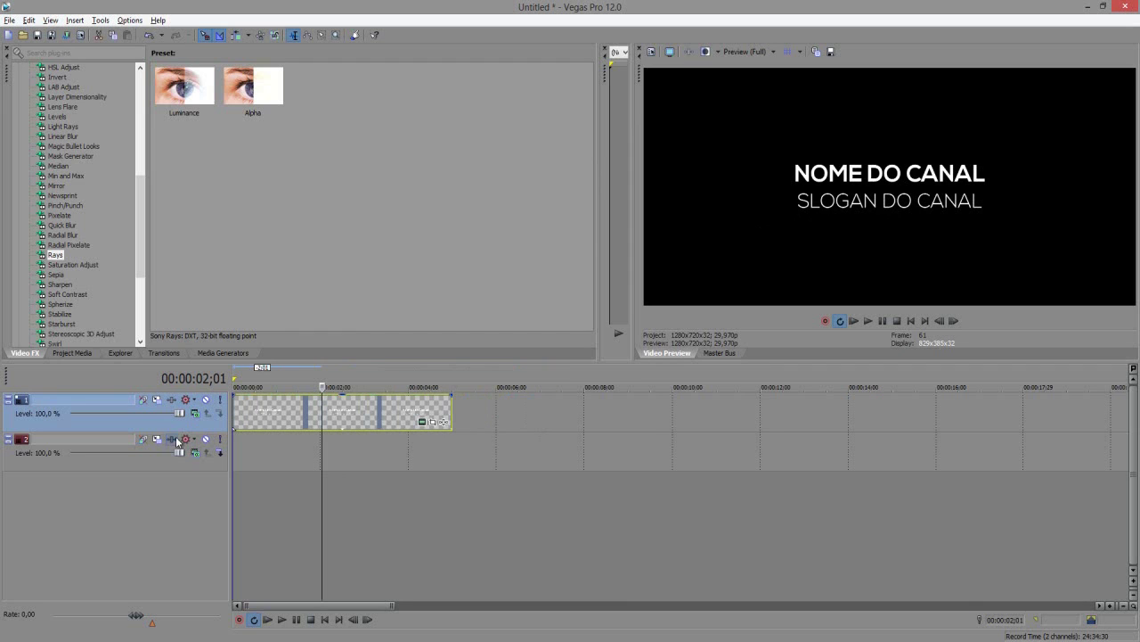
pyautogui.click(452, 429)
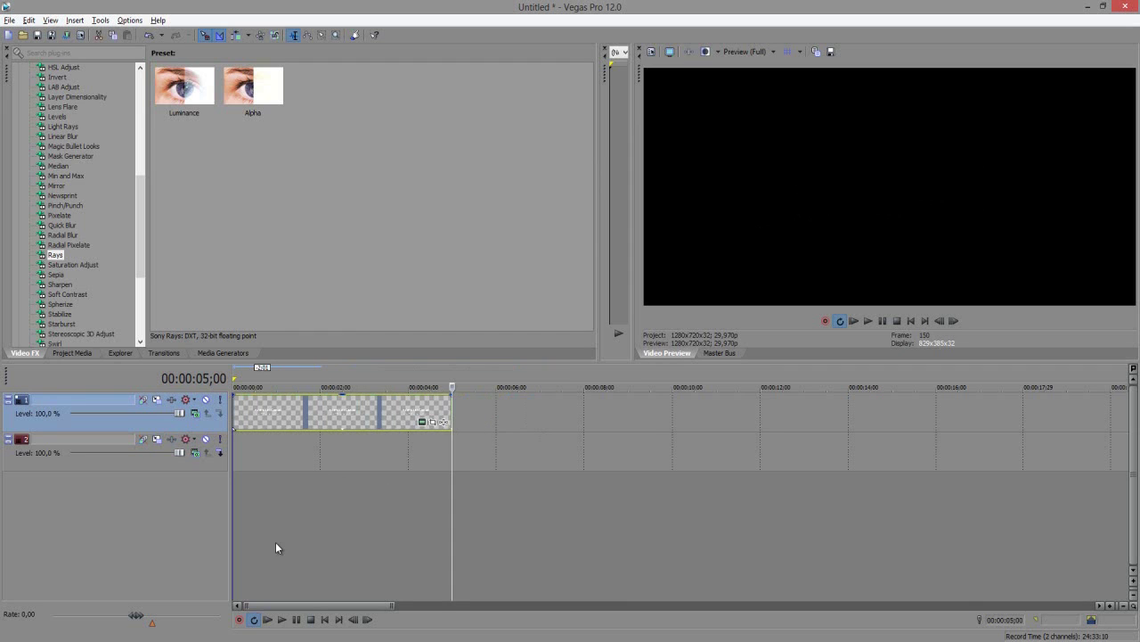
pyautogui.click(352, 459)
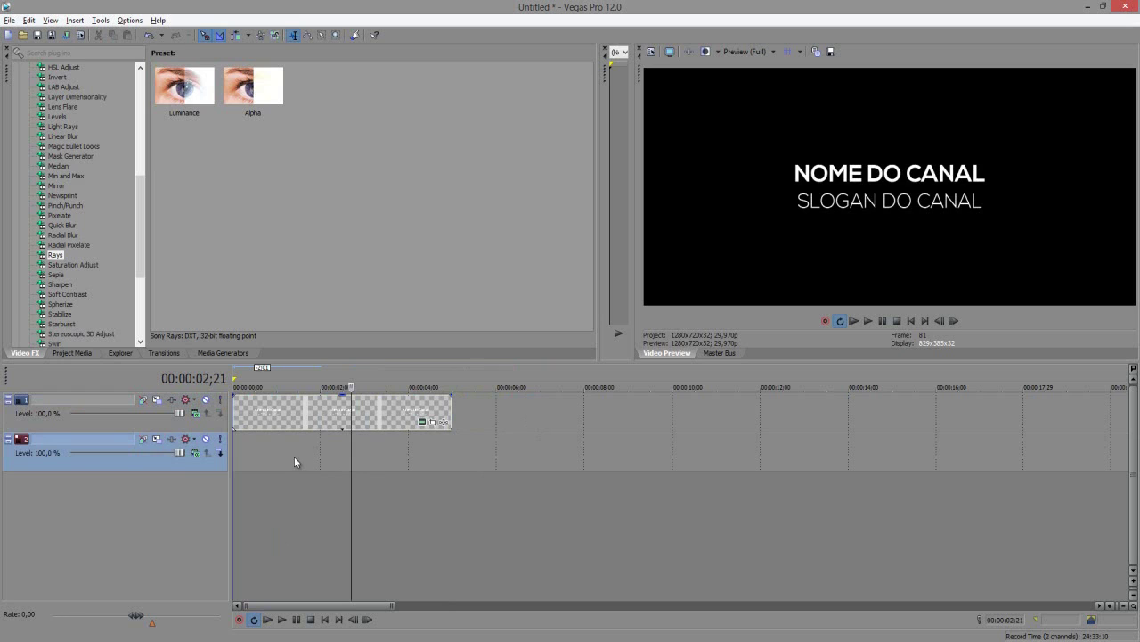
pyautogui.click(326, 435)
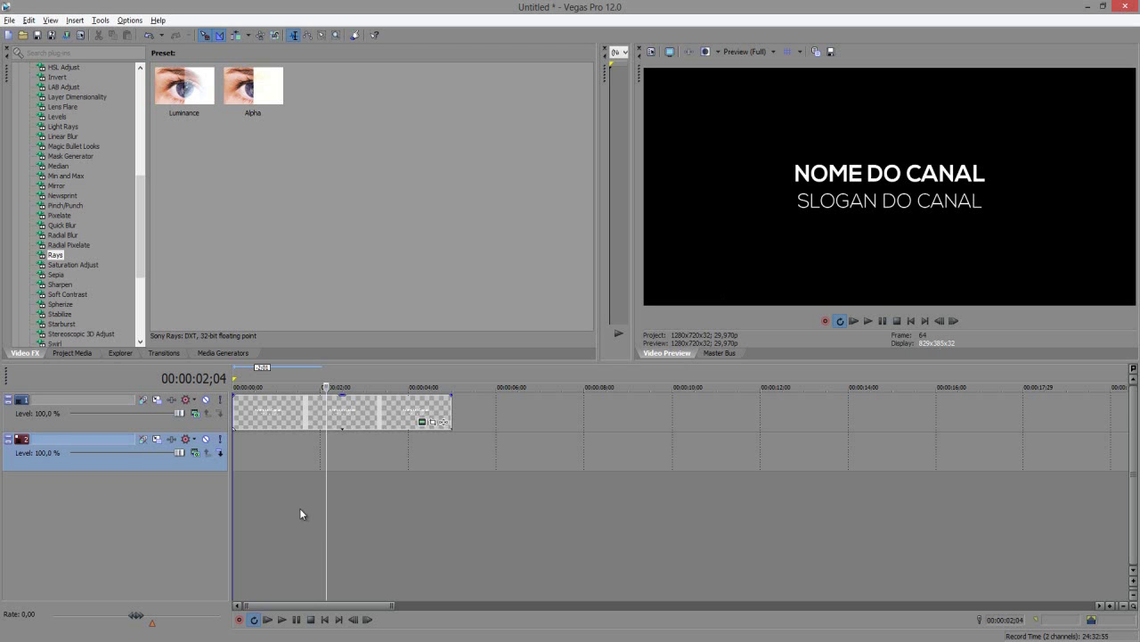
pyautogui.click(300, 513)
pyautogui.click(367, 479)
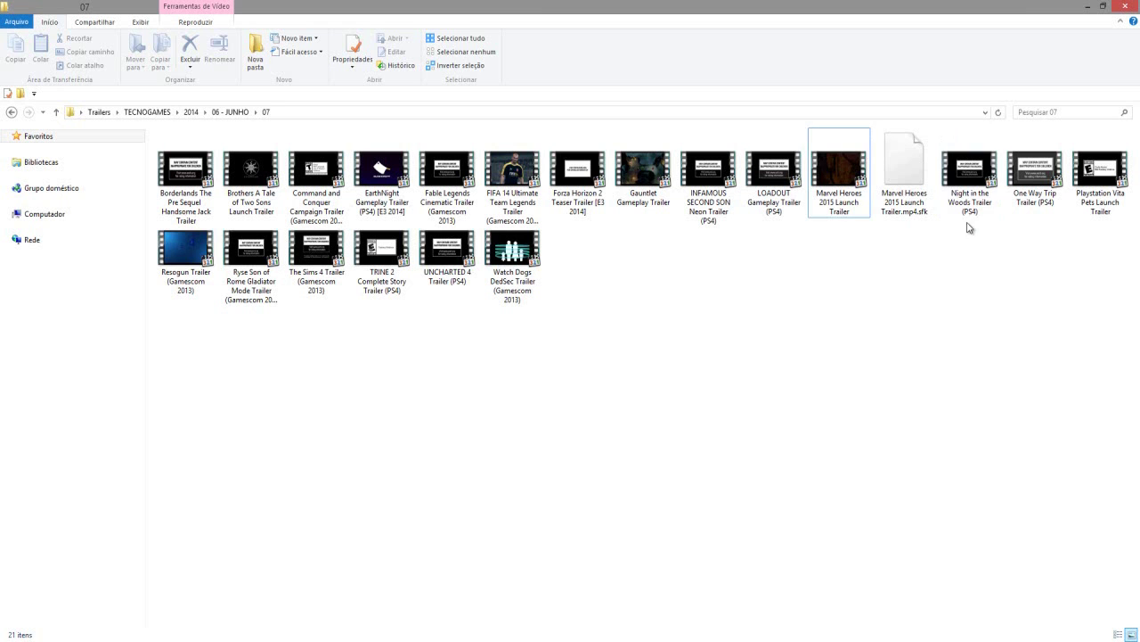
# Bring the Marvel Heroes 2015 Launch Trailer video from the file folder to the start of the second video track
pyautogui.moveTo(842, 196); pyautogui.dragTo(900, 337)
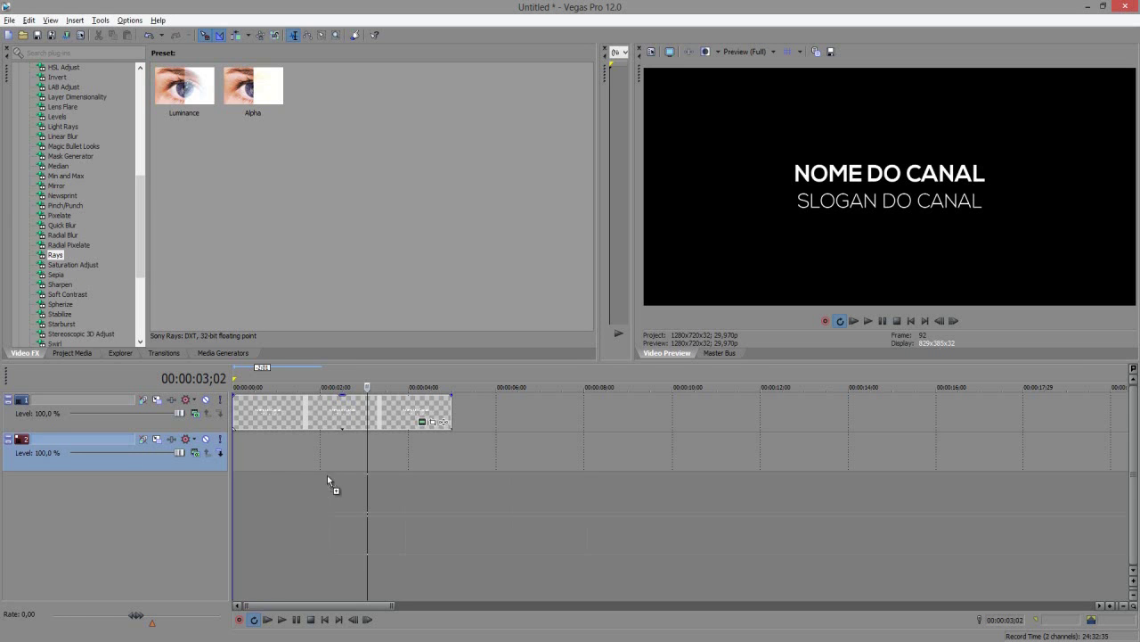
pyautogui.moveTo(327, 474); pyautogui.dragTo(235, 453)
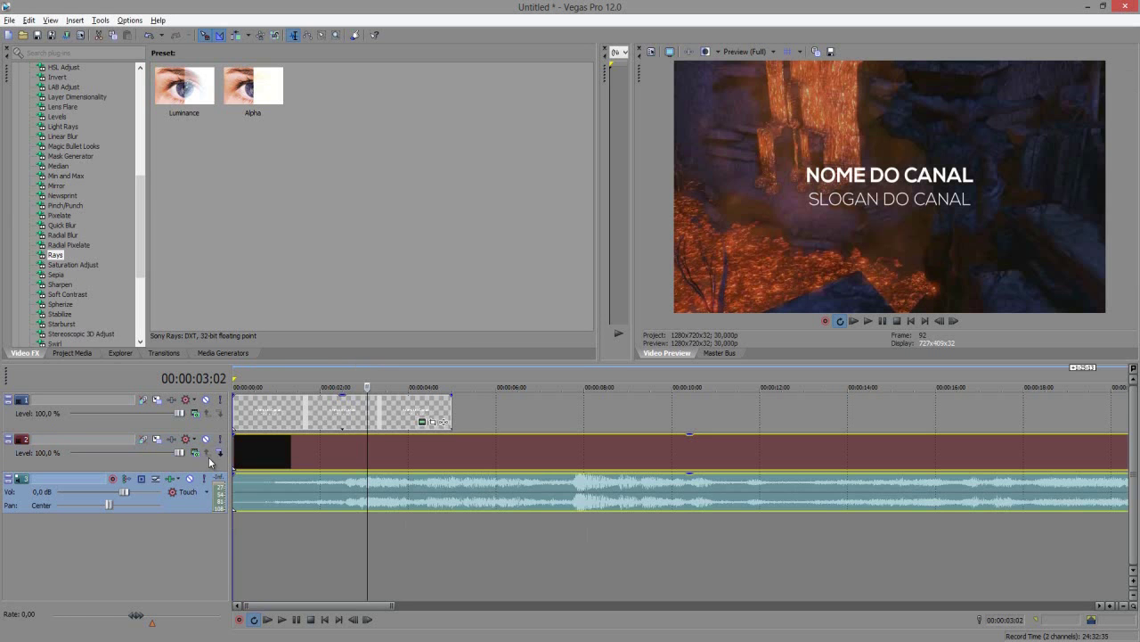
# Preview the trailer's opening, split it at about 3 seconds and delete the part before the cut
pyautogui.click(381, 445)
pyautogui.press('space')
pyautogui.click(338, 452)
pyautogui.click(306, 452)
pyautogui.click(363, 445)
pyautogui.press('s')
pyautogui.press('Delete')
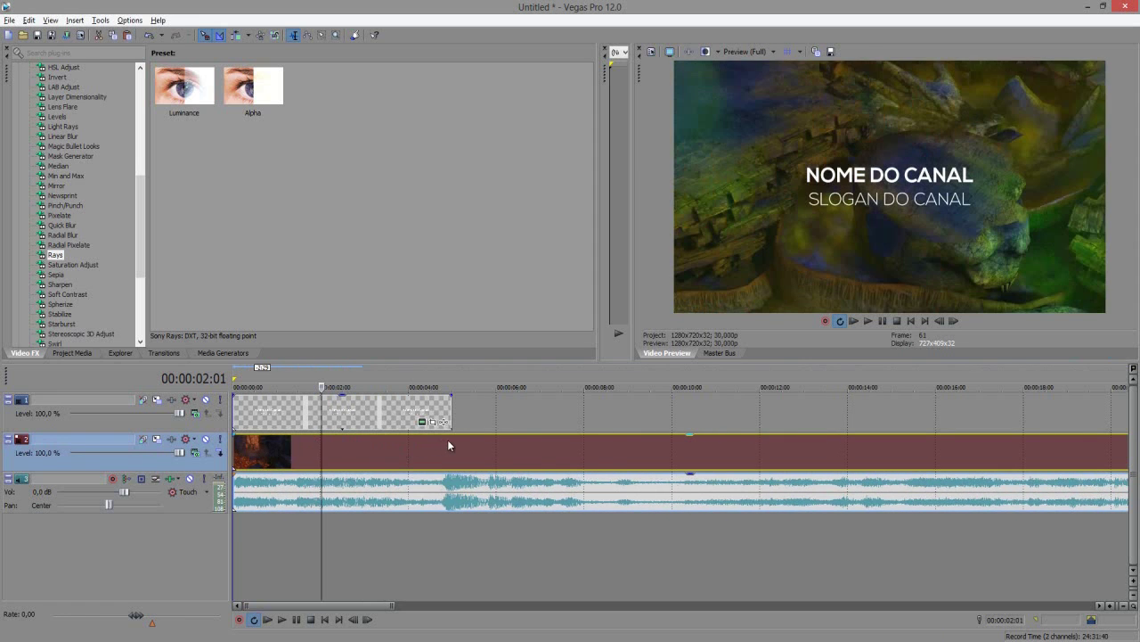
# Split the trailer at the end of the title event, at 5 seconds, and delete the remainder
pyautogui.click(449, 445)
pyautogui.press('s')
pyautogui.press('Delete')
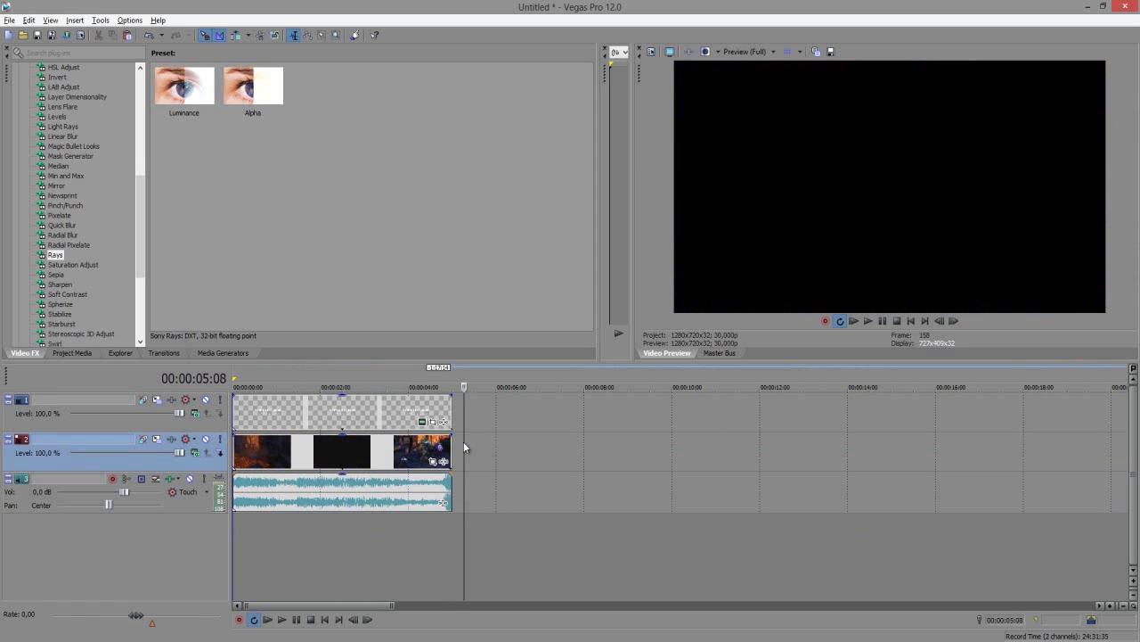
# Delete the trailer's audio event and the audio tracks, keeping only the two video tracks
pyautogui.click(359, 497)
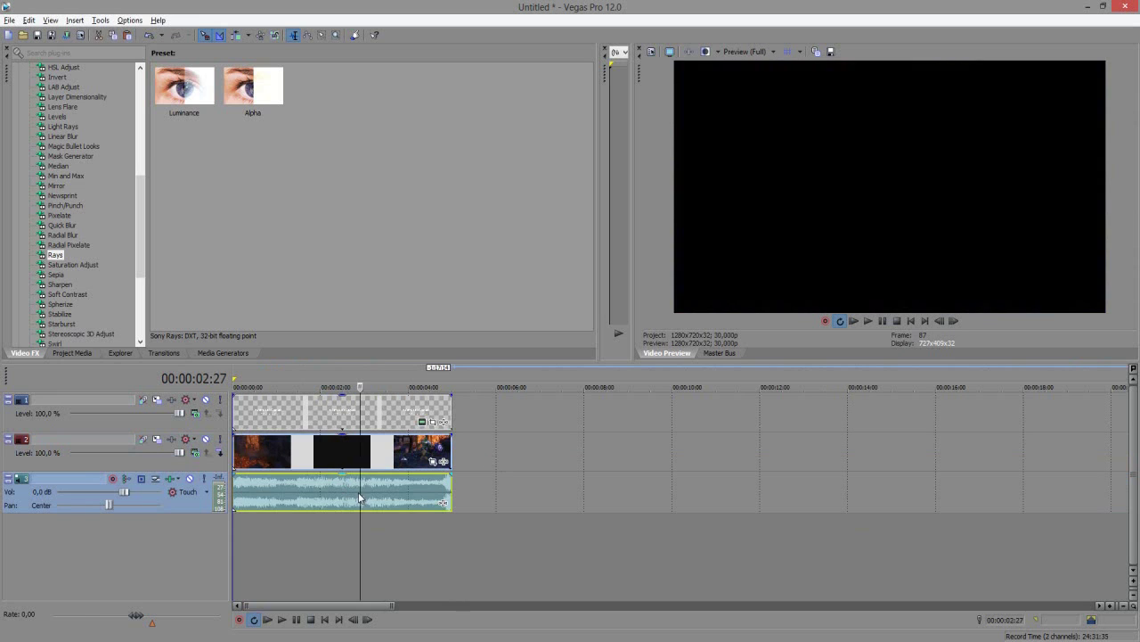
pyautogui.moveTo(299, 501); pyautogui.dragTo(299, 535)
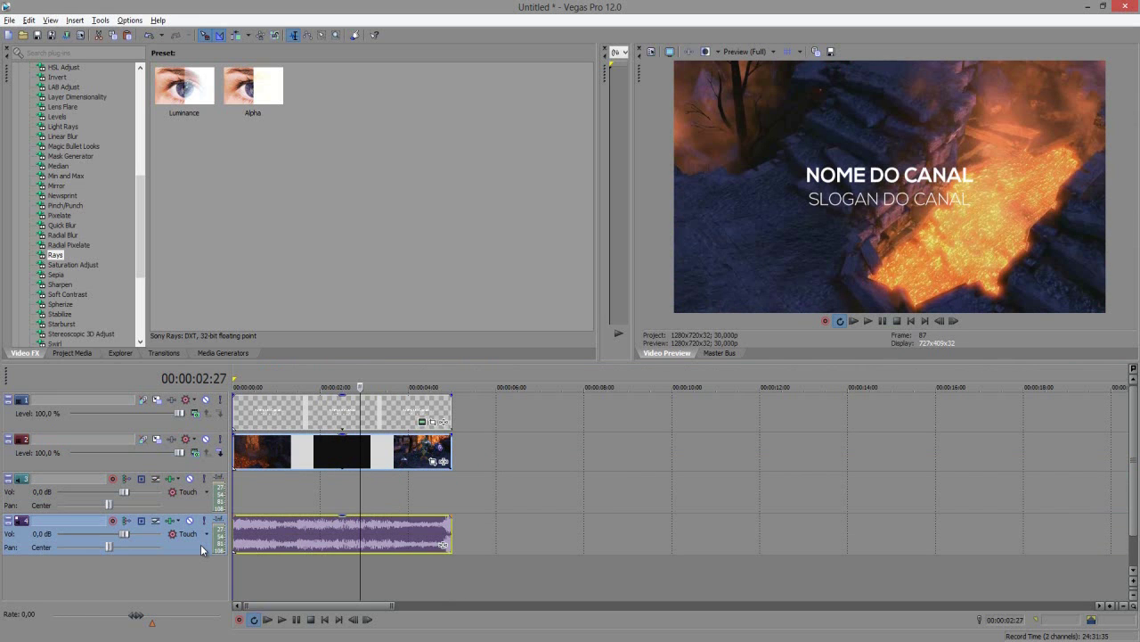
pyautogui.press('Delete')
pyautogui.click(198, 511)
pyautogui.press('Delete')
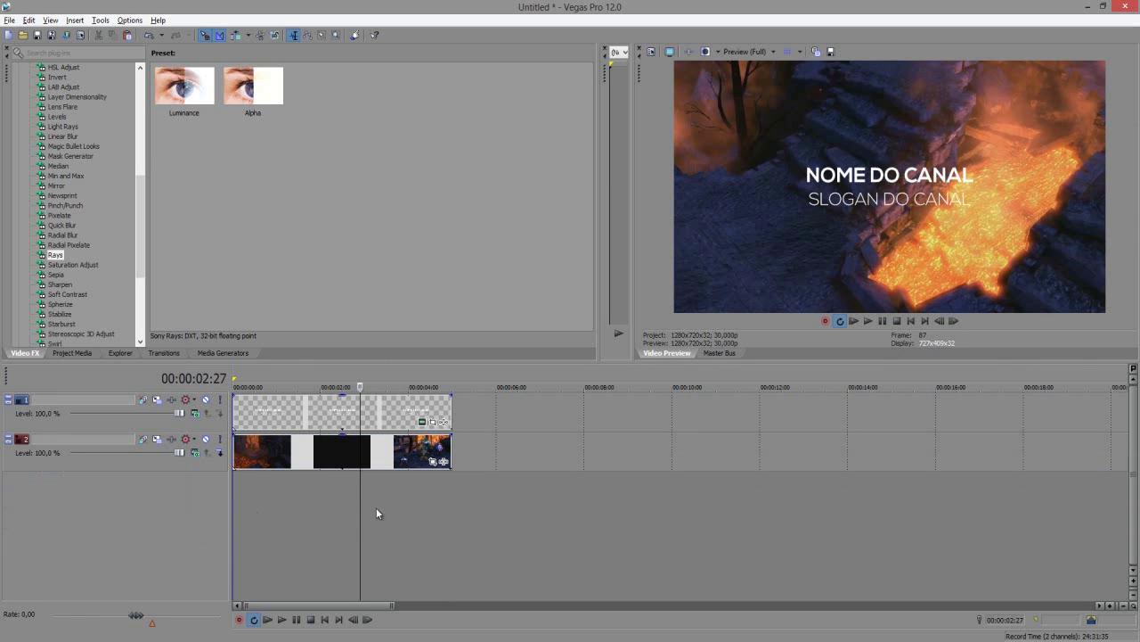
pyautogui.click(302, 496)
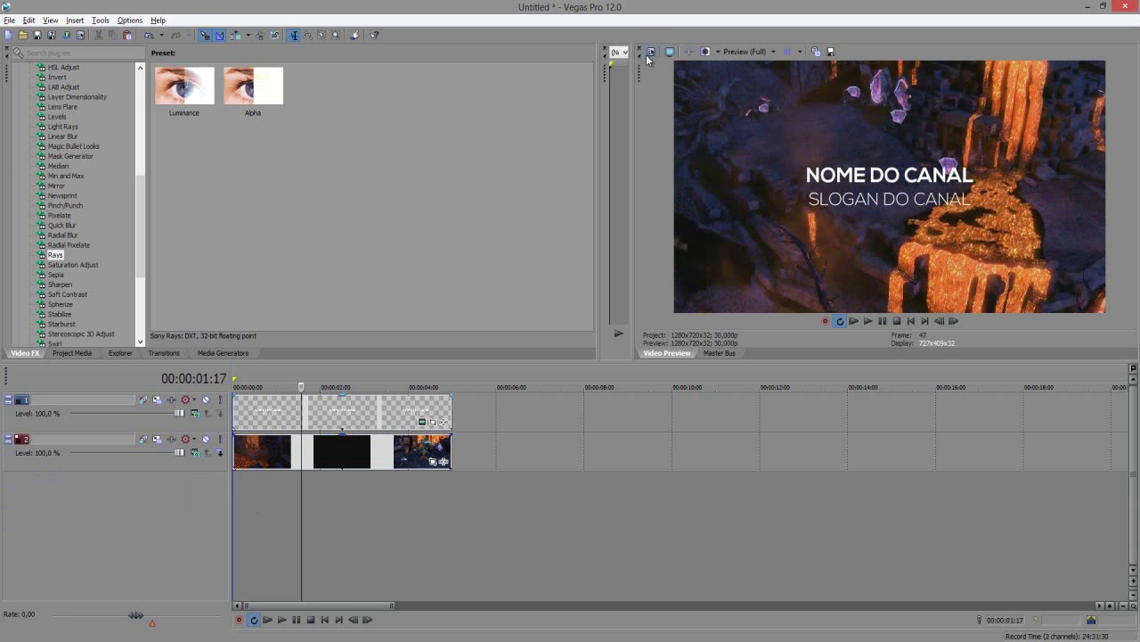
# Change the project video properties to a frame rate of 29,970 fps at 1280x720
pyautogui.click(651, 52)
pyautogui.click(632, 133)
pyautogui.scroll(-1, 517, 239)
pyautogui.click(525, 242)
pyautogui.click(573, 448)
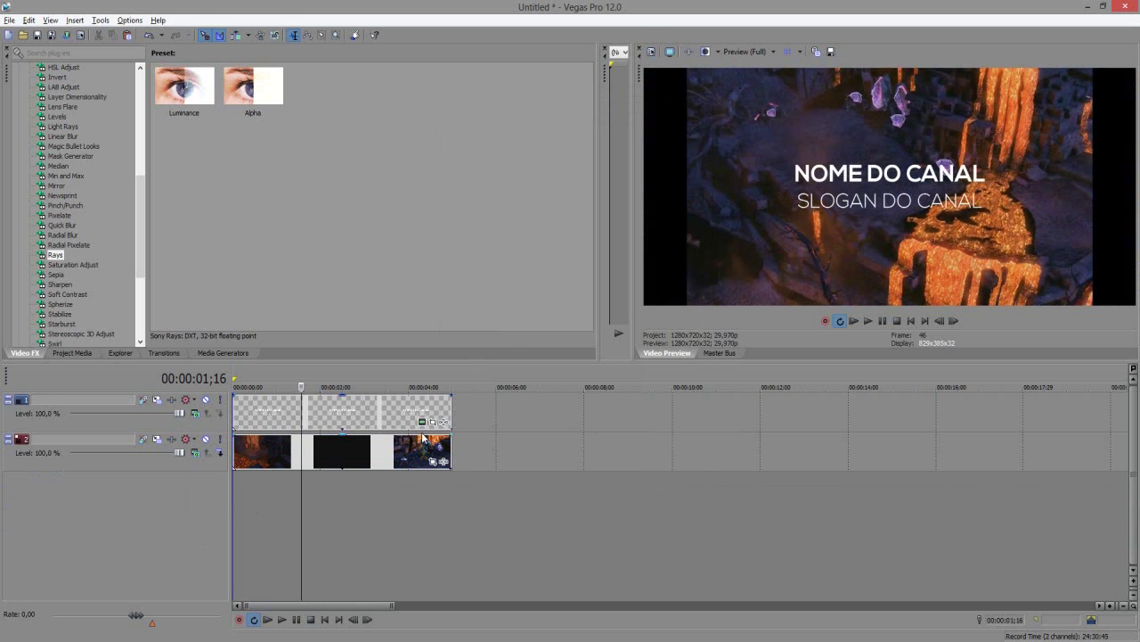
# Turn off Maintain aspect ratio and choose Disable resample in the trailer event's properties
pyautogui.rightClick(423, 438)
pyautogui.click(431, 452)
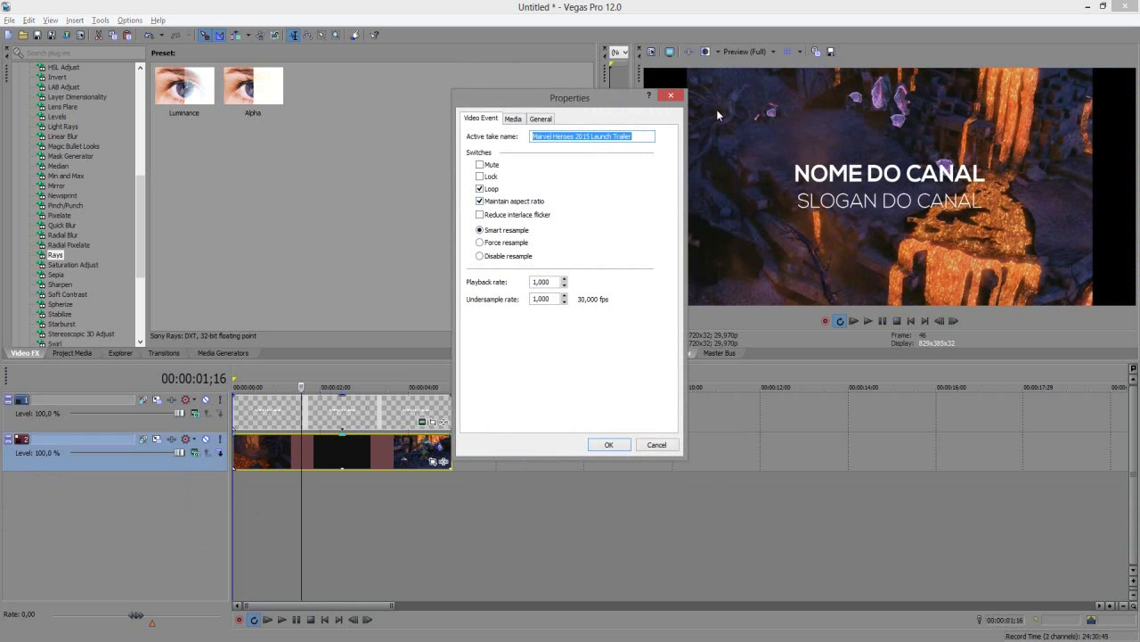
pyautogui.click(482, 203)
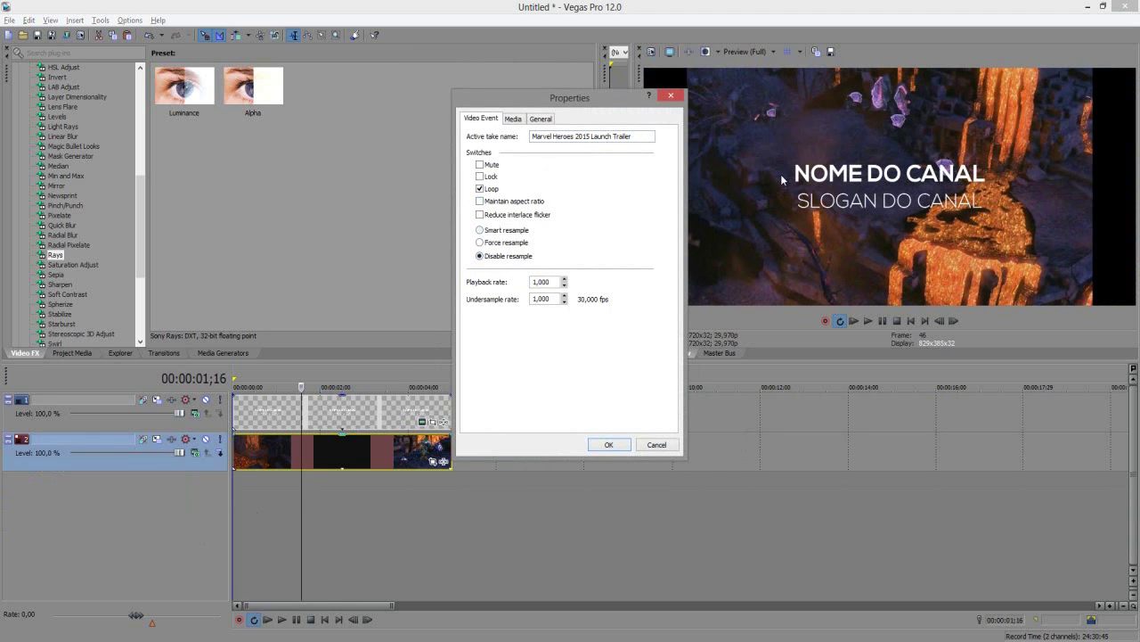
pyautogui.click(607, 447)
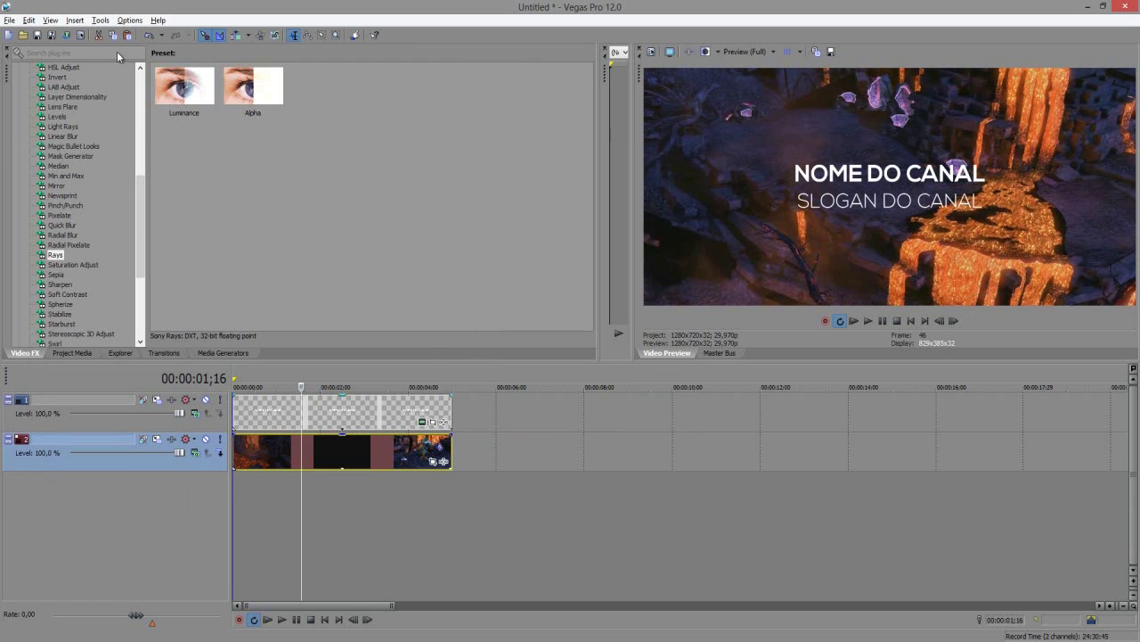
# Apply the Linear Blur effect with the Vertical Extreme preset to the trailer event and preview the result
pyautogui.scroll(2, 146, 189)
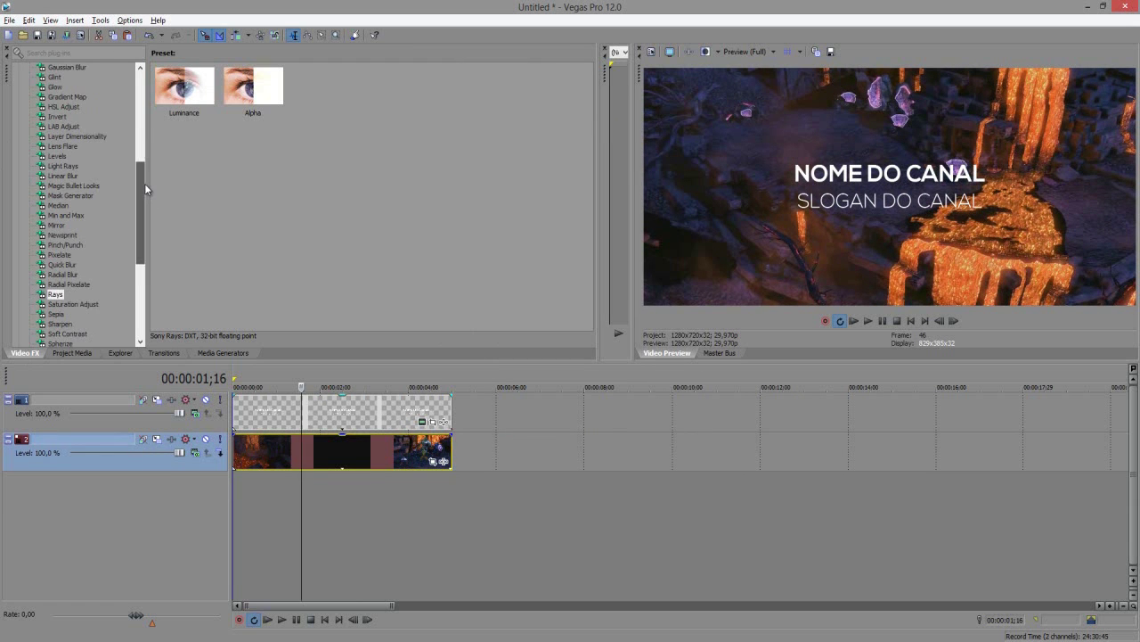
pyautogui.click(64, 175)
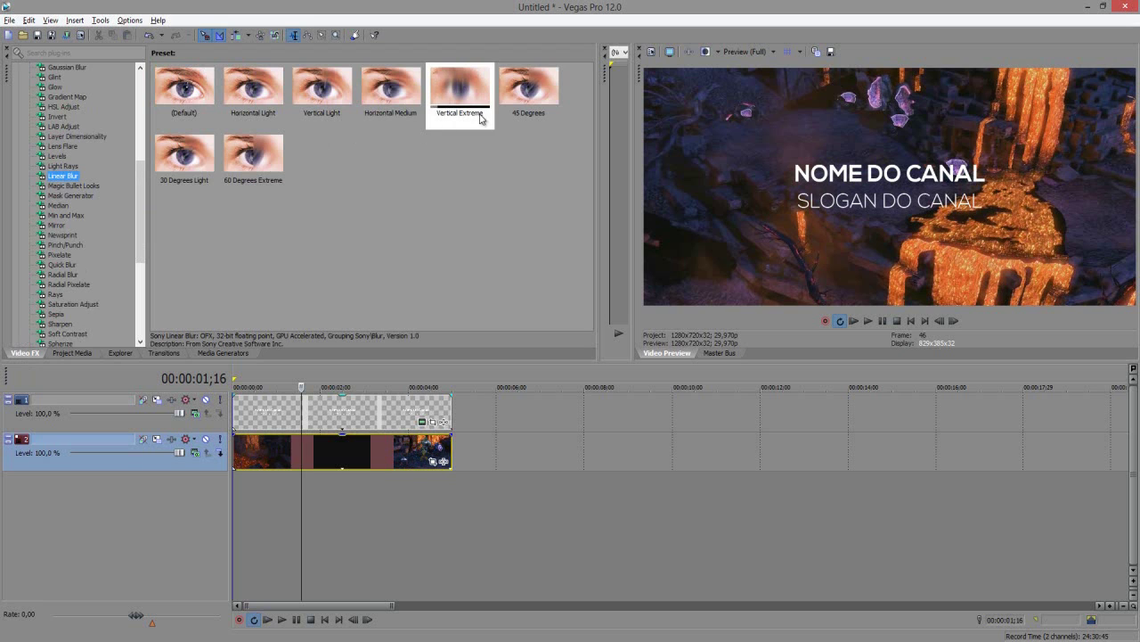
pyautogui.moveTo(457, 77); pyautogui.dragTo(417, 360)
pyautogui.moveTo(363, 454); pyautogui.dragTo(362, 454)
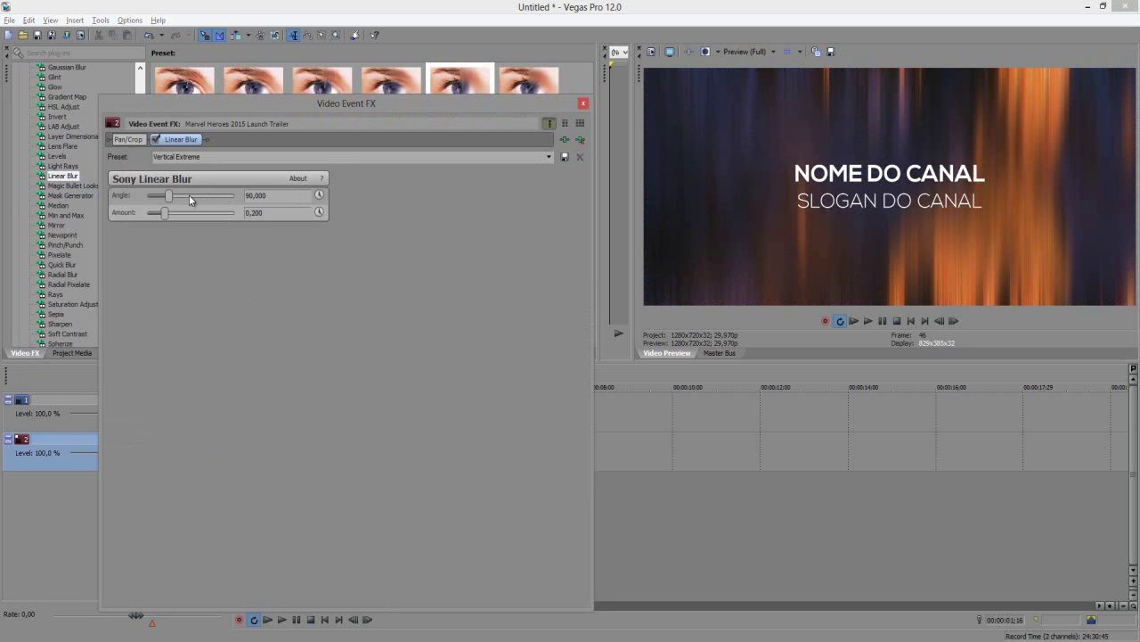
pyautogui.click(582, 107)
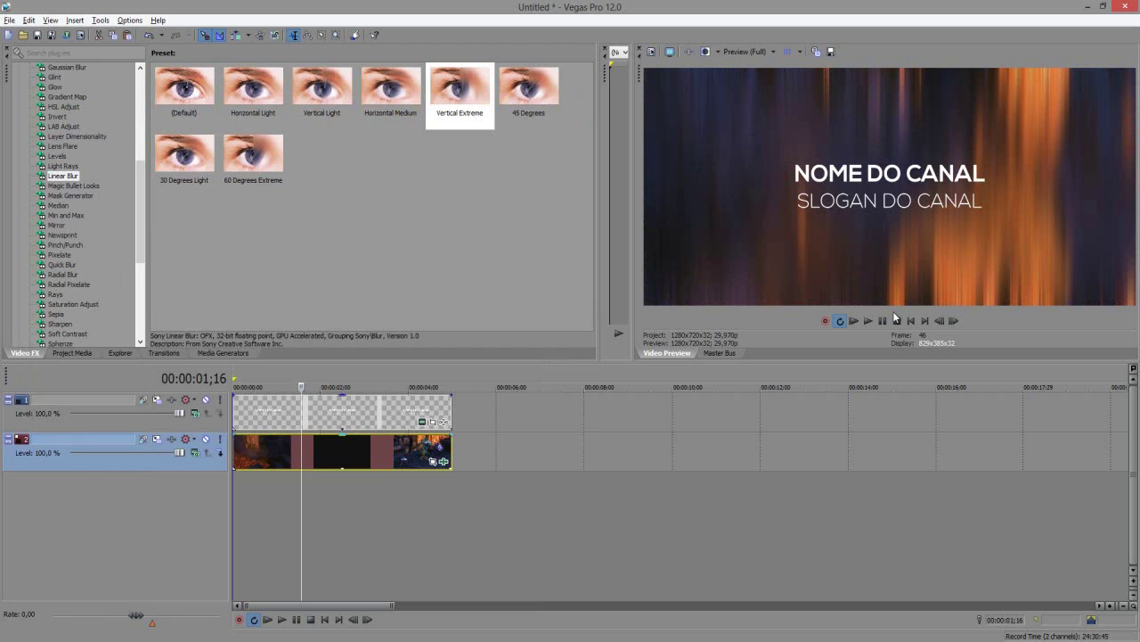
pyautogui.click(853, 321)
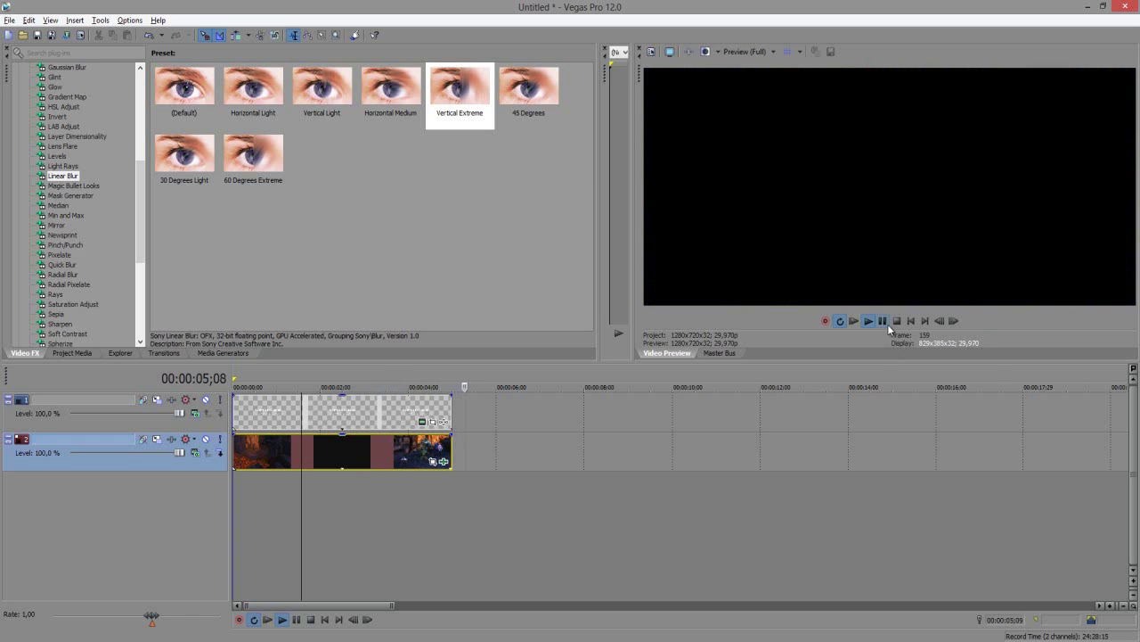
pyautogui.click(386, 501)
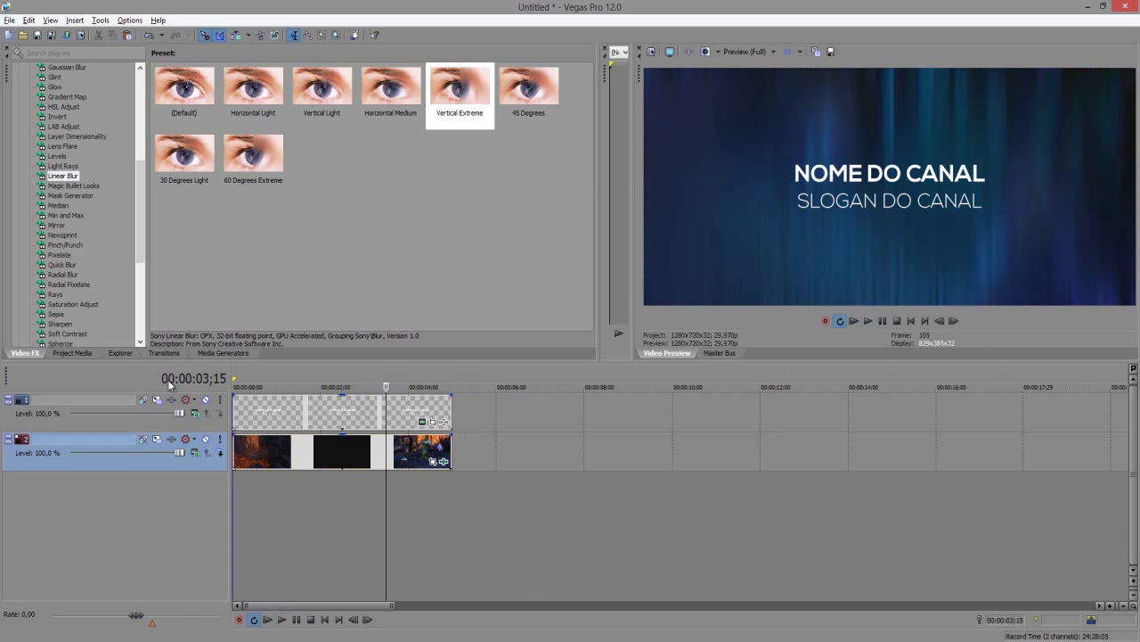
# Add the Push Up transition to the start of the title event and shorten it to about 7 frames
pyautogui.click(163, 354)
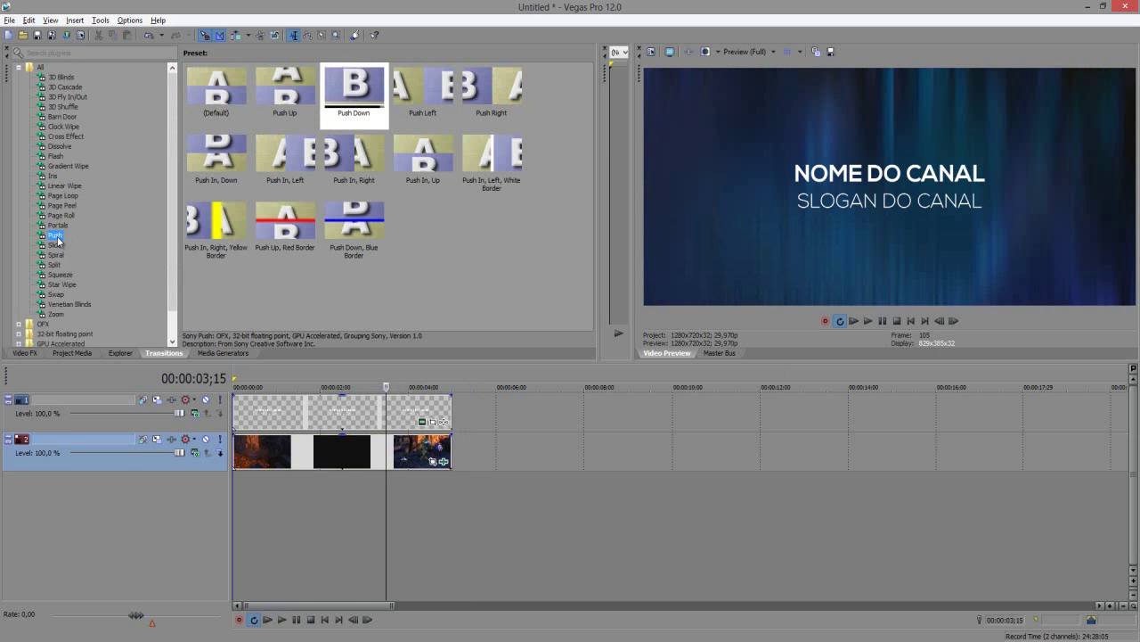
pyautogui.moveTo(285, 91); pyautogui.dragTo(234, 408)
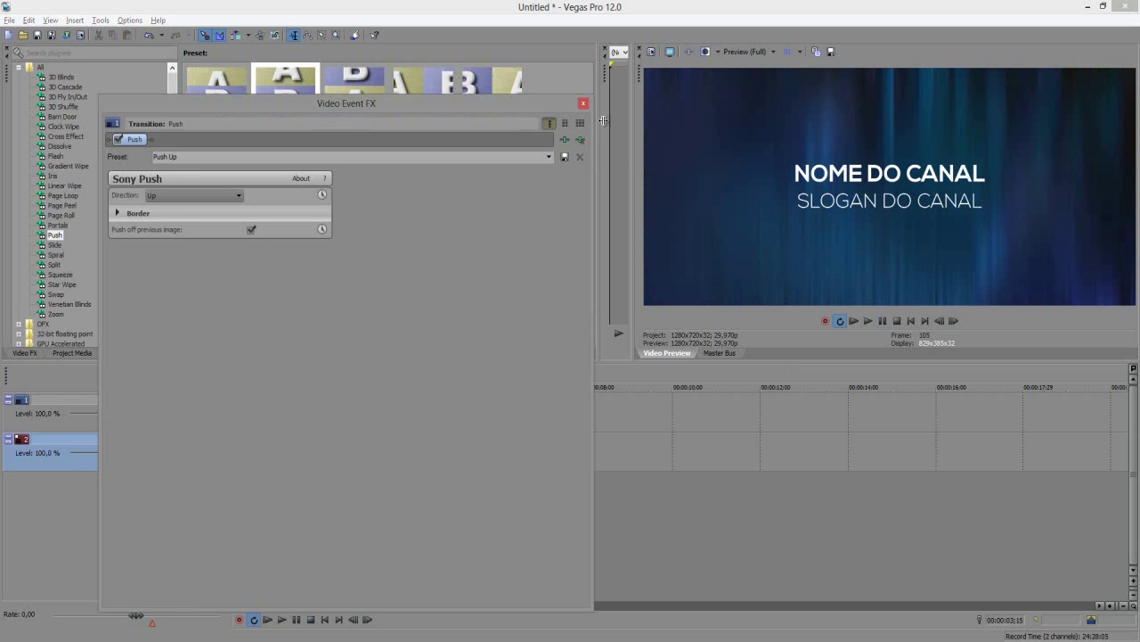
pyautogui.click(583, 103)
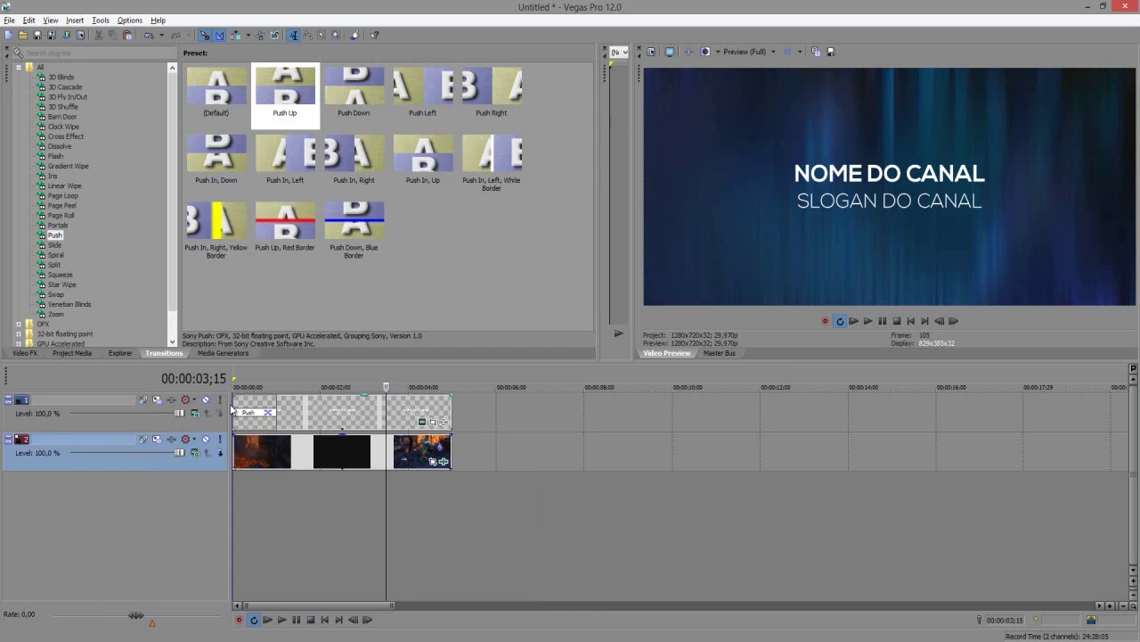
pyautogui.click(283, 418)
pyautogui.scroll(3, 282, 418)
pyautogui.moveTo(286, 419); pyautogui.dragTo(259, 418)
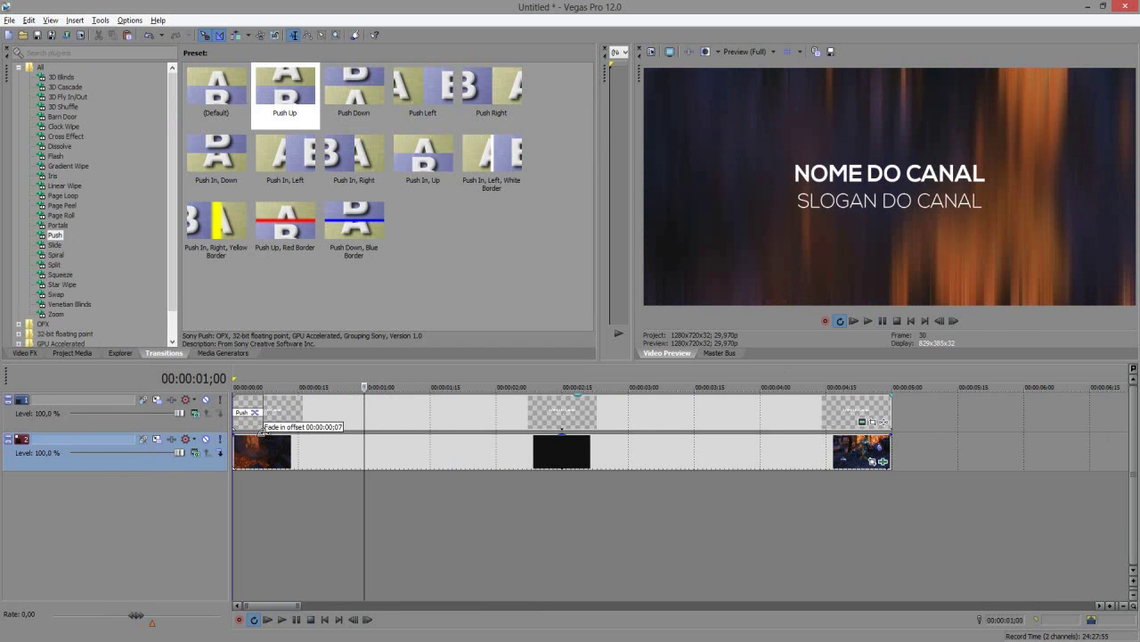
# Add the Push Down transition to the end of the title event and shorten it to a few frames
pyautogui.scroll(-3, 285, 419)
pyautogui.moveTo(356, 89); pyautogui.dragTo(561, 408)
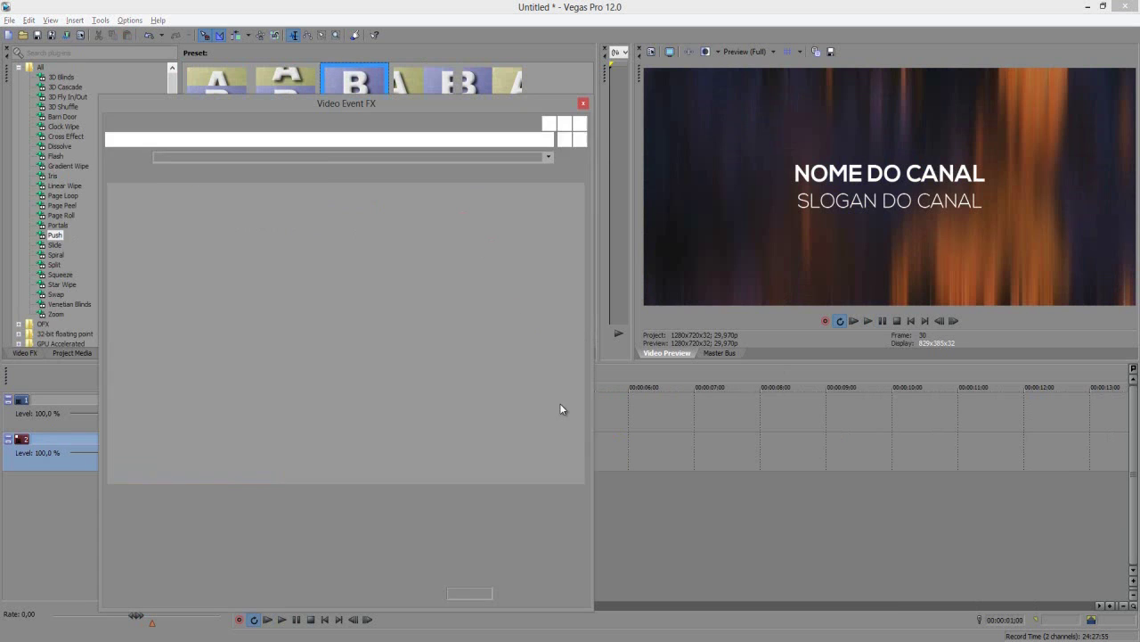
pyautogui.click(584, 104)
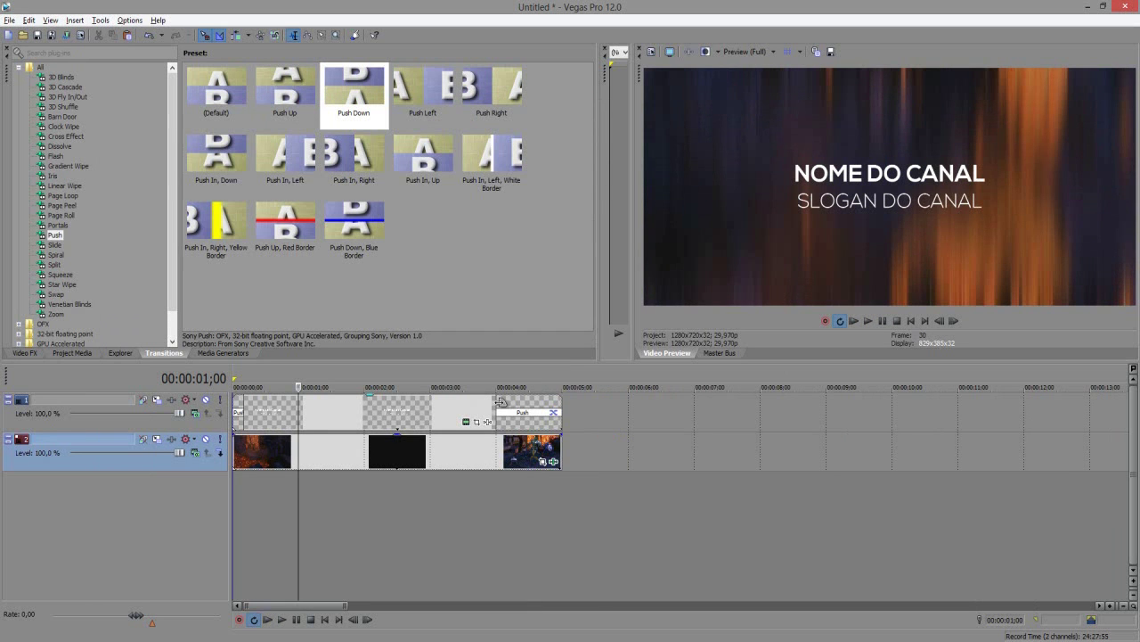
pyautogui.moveTo(544, 411); pyautogui.dragTo(555, 412)
# Play the intro from the start to check the title's push transitions over the blurred trailer
pyautogui.click(853, 320)
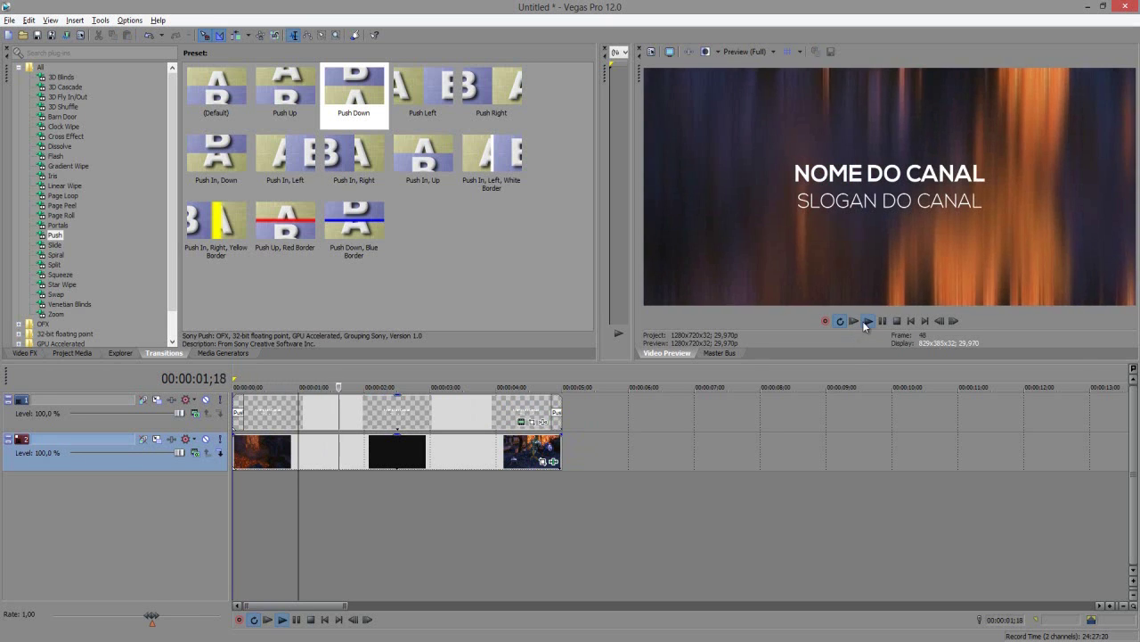
pyautogui.click(855, 321)
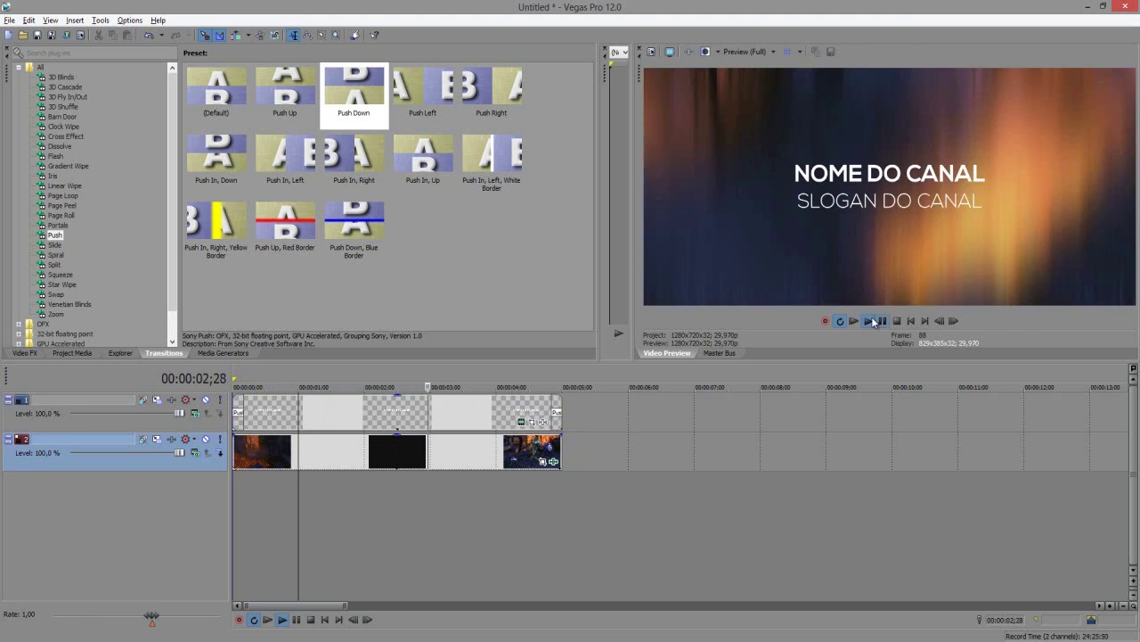
pyautogui.click(882, 320)
# Apply the Rays effect with the Luminance preset to the title event
pyautogui.click(390, 416)
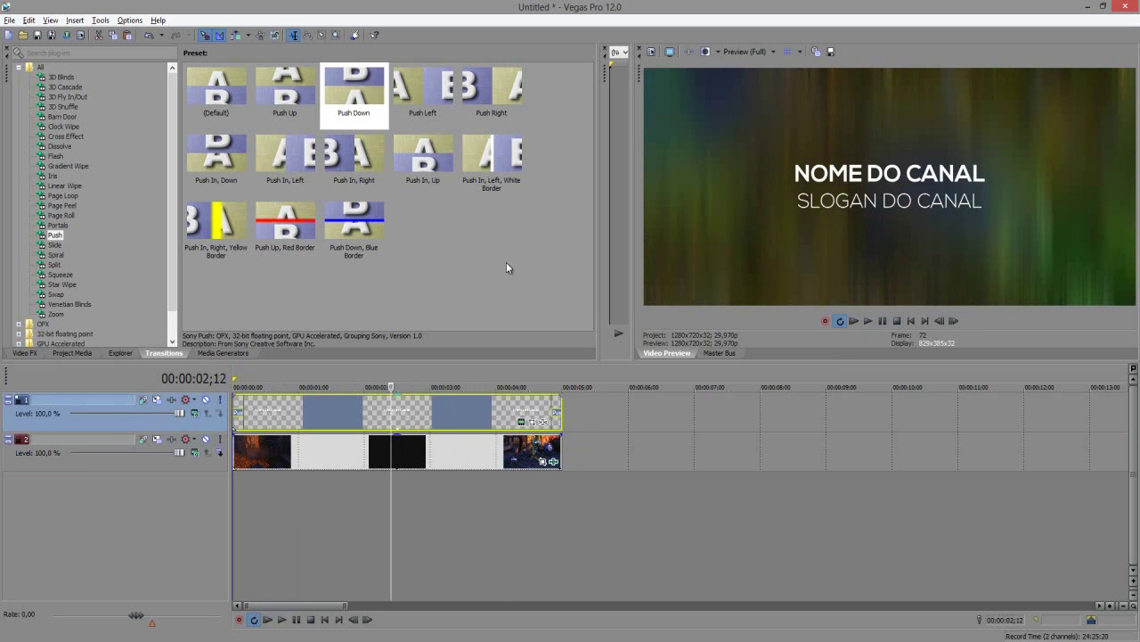
pyautogui.click(24, 353)
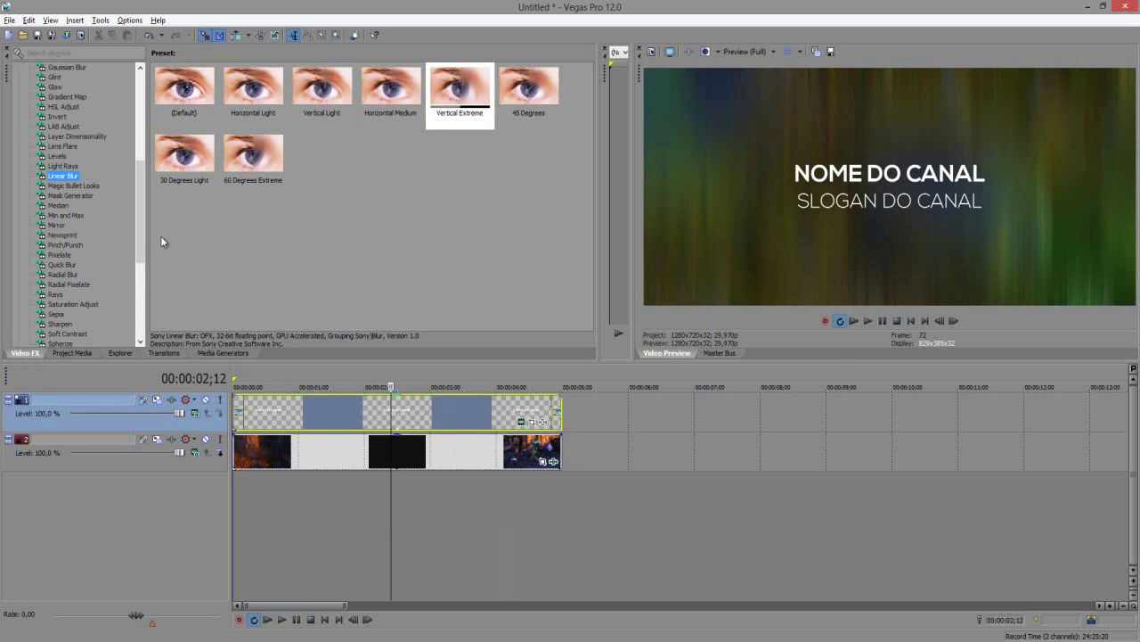
pyautogui.scroll(-4, 143, 228)
pyautogui.click(55, 175)
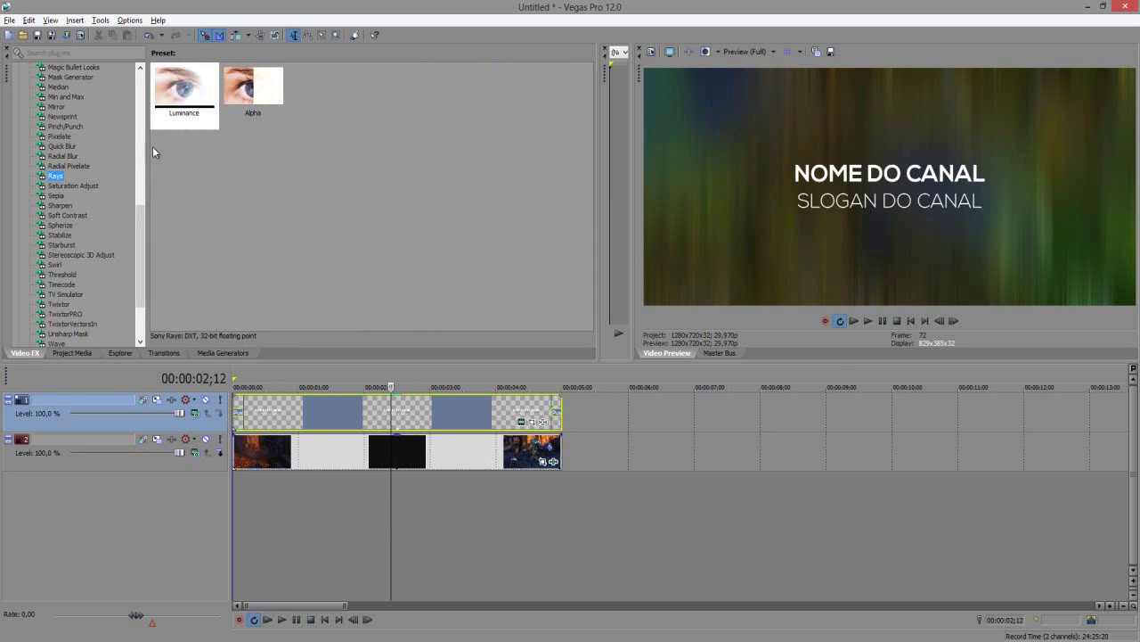
pyautogui.moveTo(184, 91); pyautogui.dragTo(255, 97)
pyautogui.click(254, 94)
pyautogui.click(175, 83)
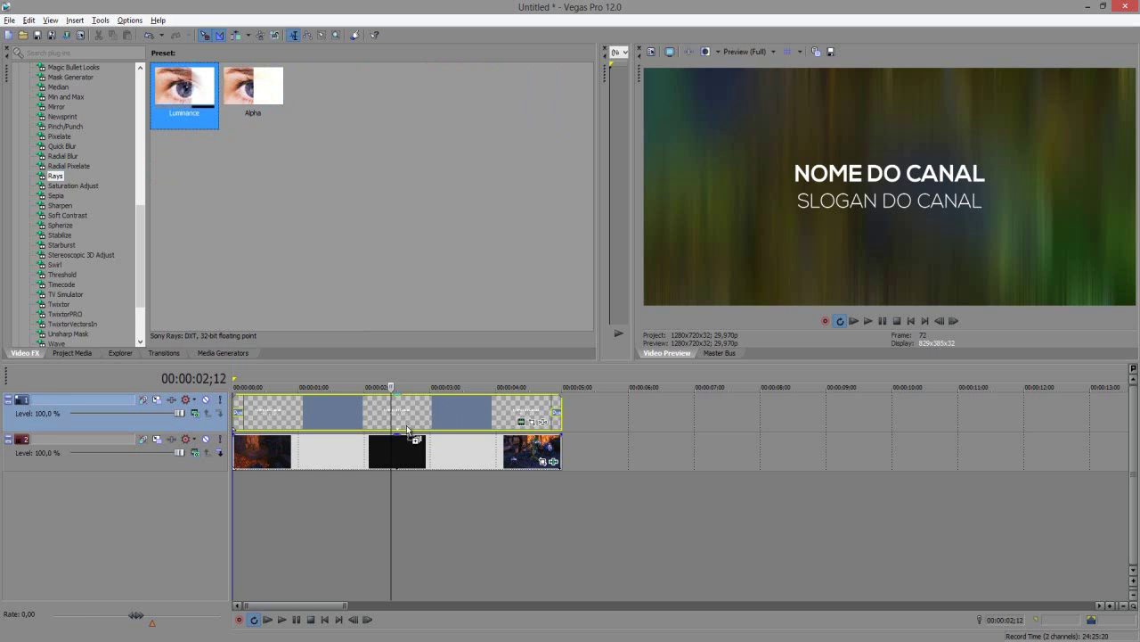
pyautogui.moveTo(406, 428); pyautogui.dragTo(406, 428)
# Preview the rays on the title, then park the playhead at 00:00:00;08 with the effect settings clear of the preview
pyautogui.click(853, 321)
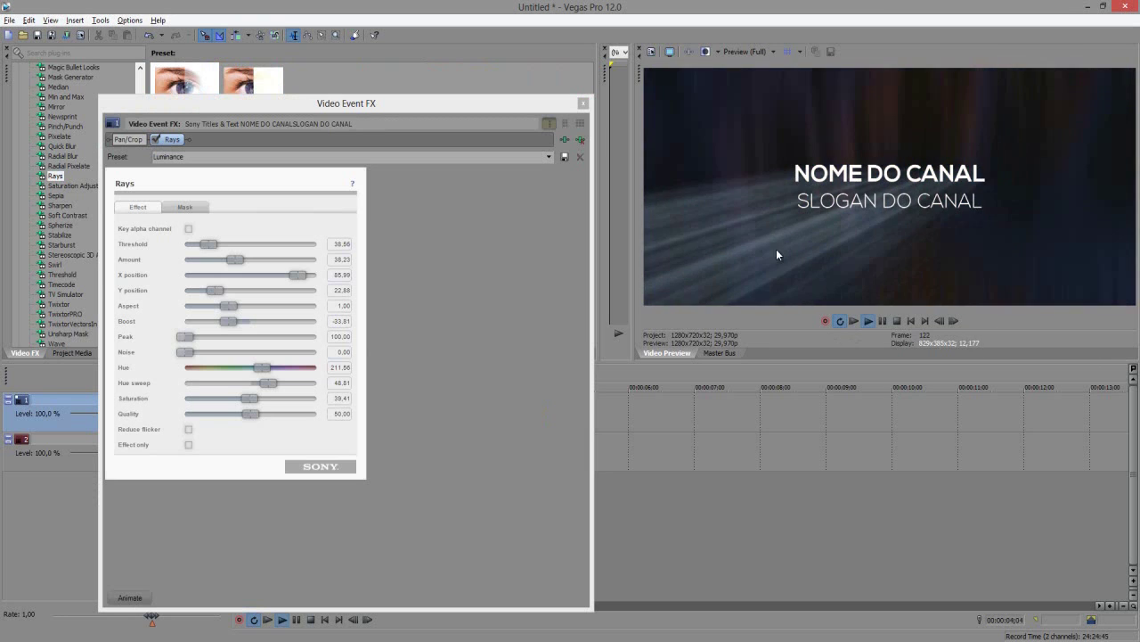
pyautogui.click(883, 320)
pyautogui.click(911, 321)
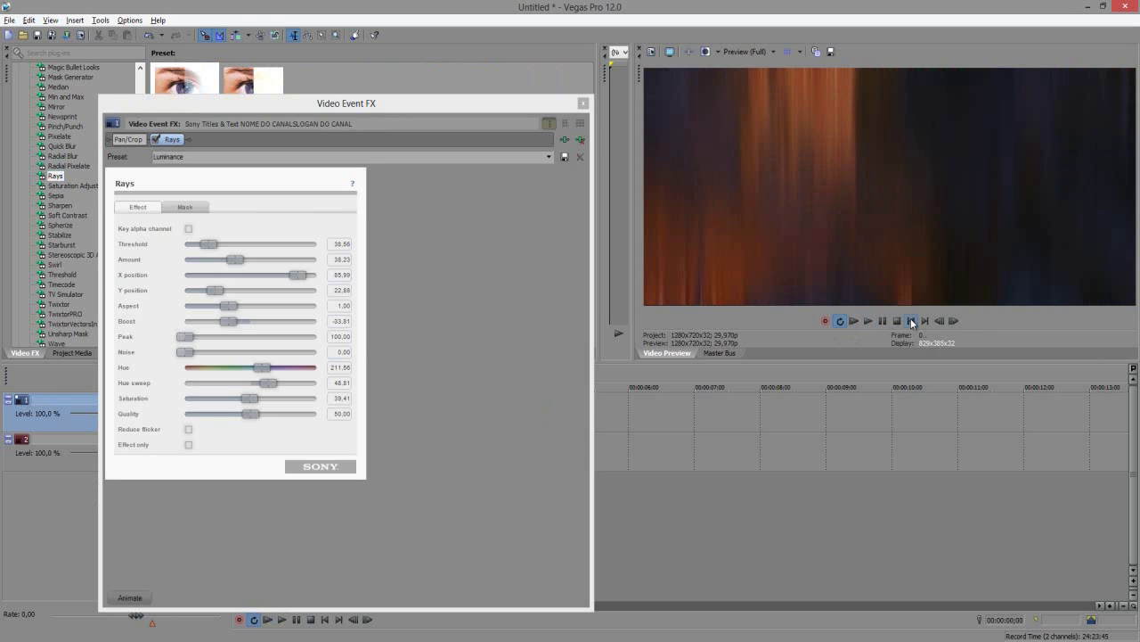
pyautogui.moveTo(512, 104); pyautogui.dragTo(690, 128)
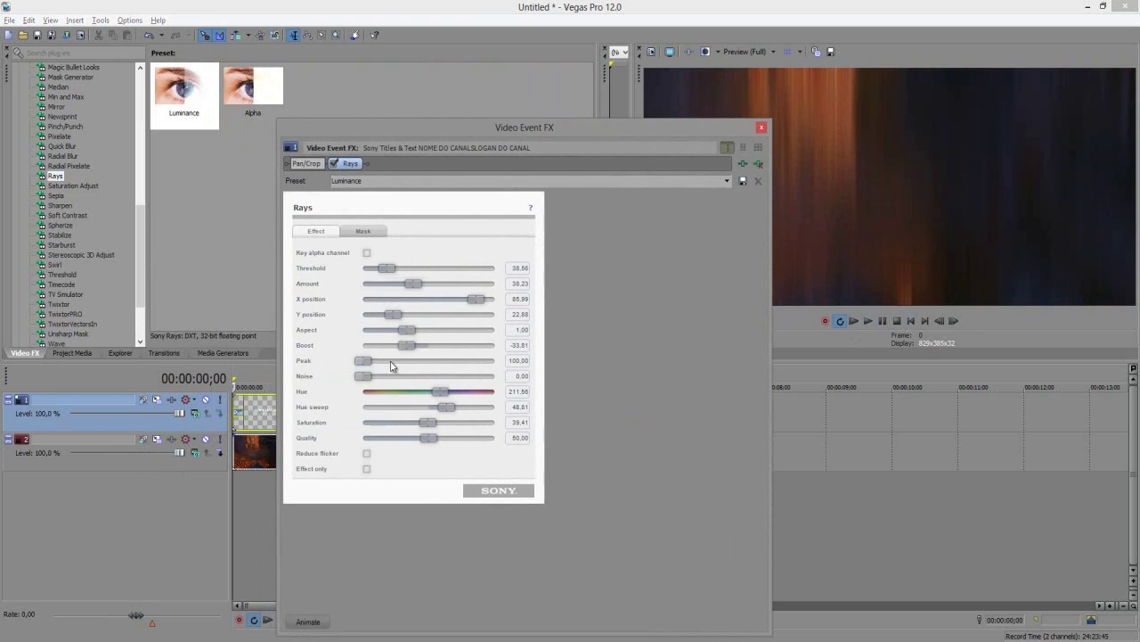
pyautogui.moveTo(532, 129); pyautogui.dragTo(338, 85)
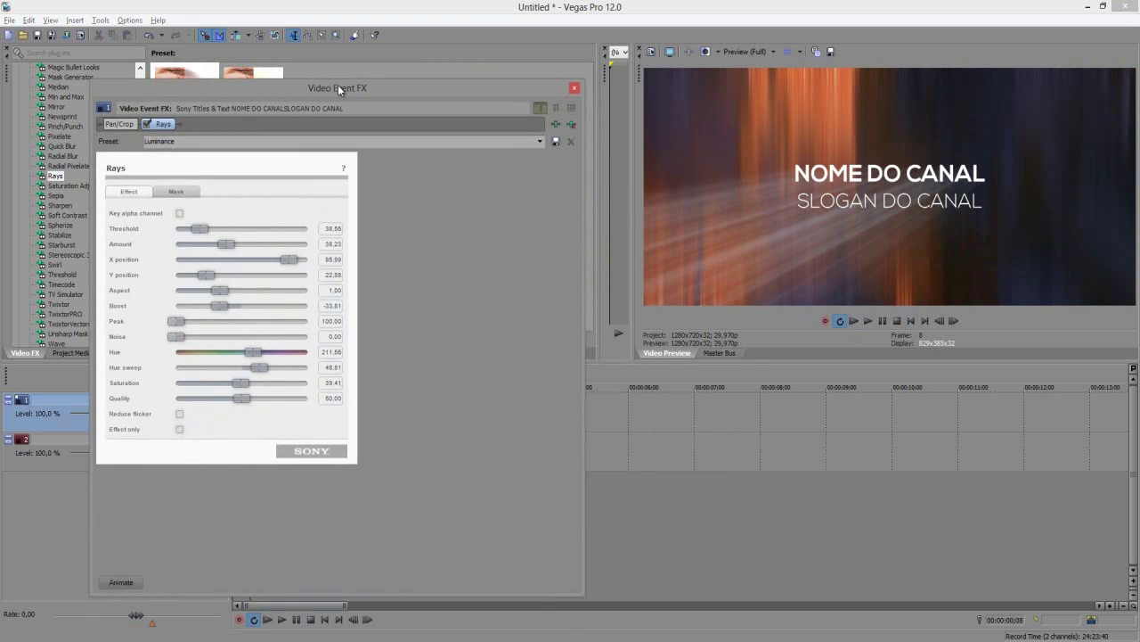
# Animate the Rays X position from 100,00 at the start of the title to 0,00 at 00:00:05;00
pyautogui.click(117, 584)
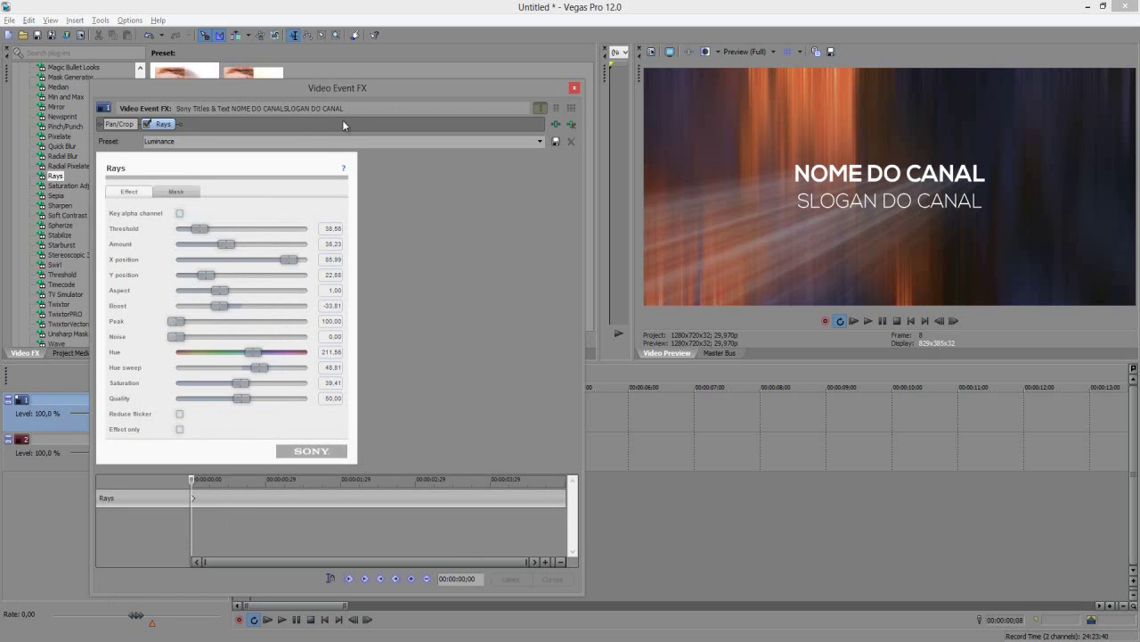
pyautogui.moveTo(354, 86); pyautogui.dragTo(411, 98)
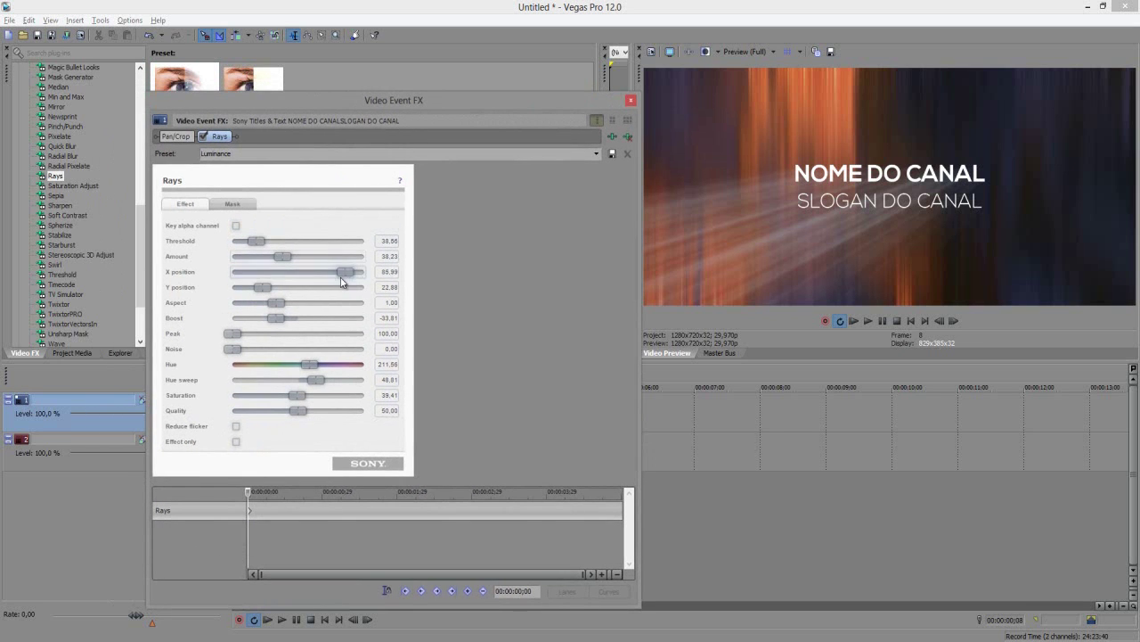
pyautogui.moveTo(346, 276); pyautogui.dragTo(377, 274)
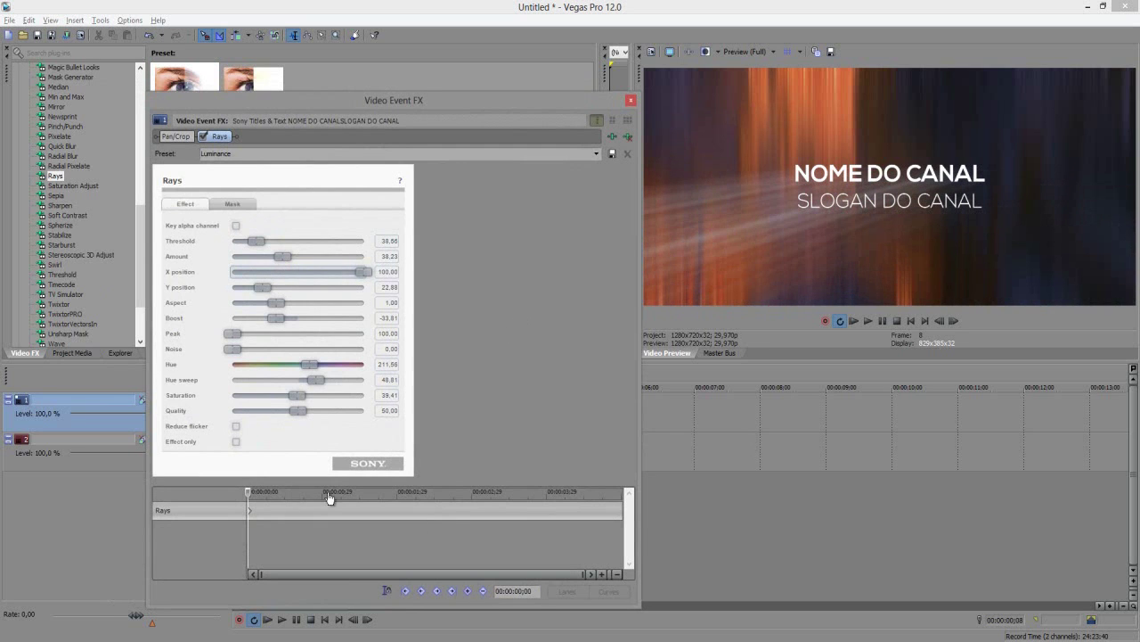
pyautogui.moveTo(249, 492); pyautogui.dragTo(625, 524)
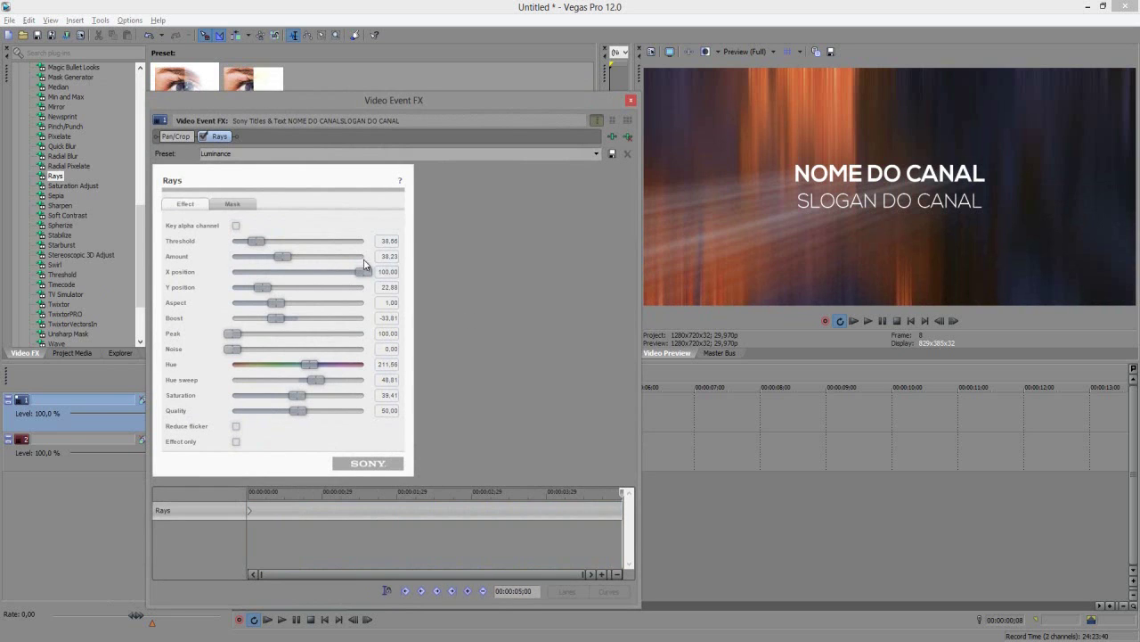
pyautogui.moveTo(361, 270); pyautogui.dragTo(219, 283)
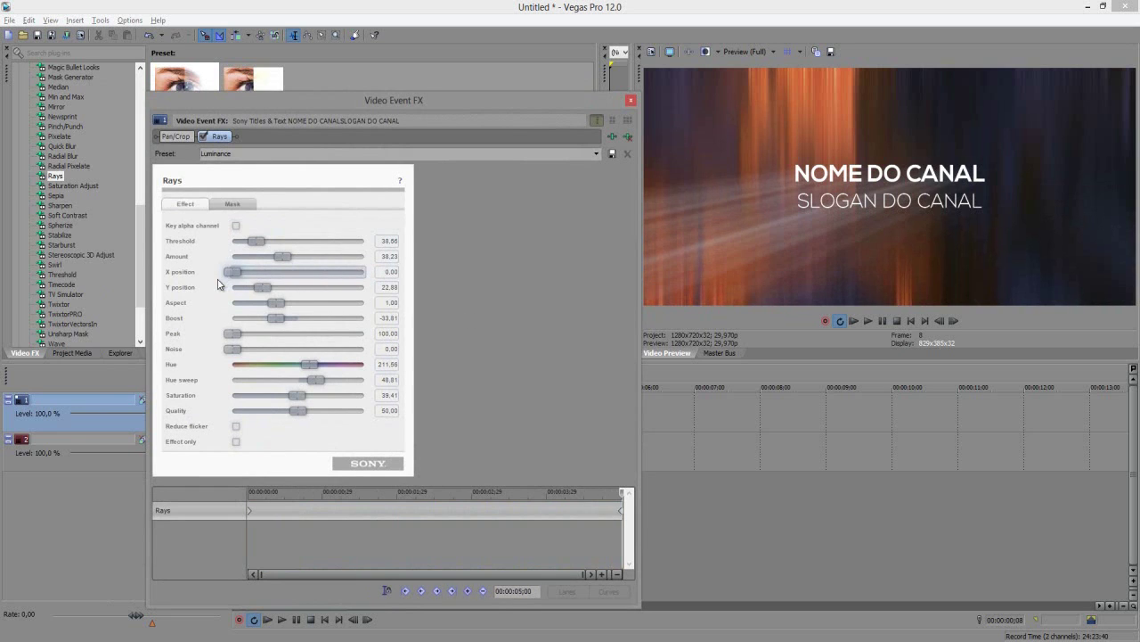
# Close the Rays settings, play the intro to check the moving rays, and inspect the title's end at 00:00:04;25
pyautogui.click(855, 320)
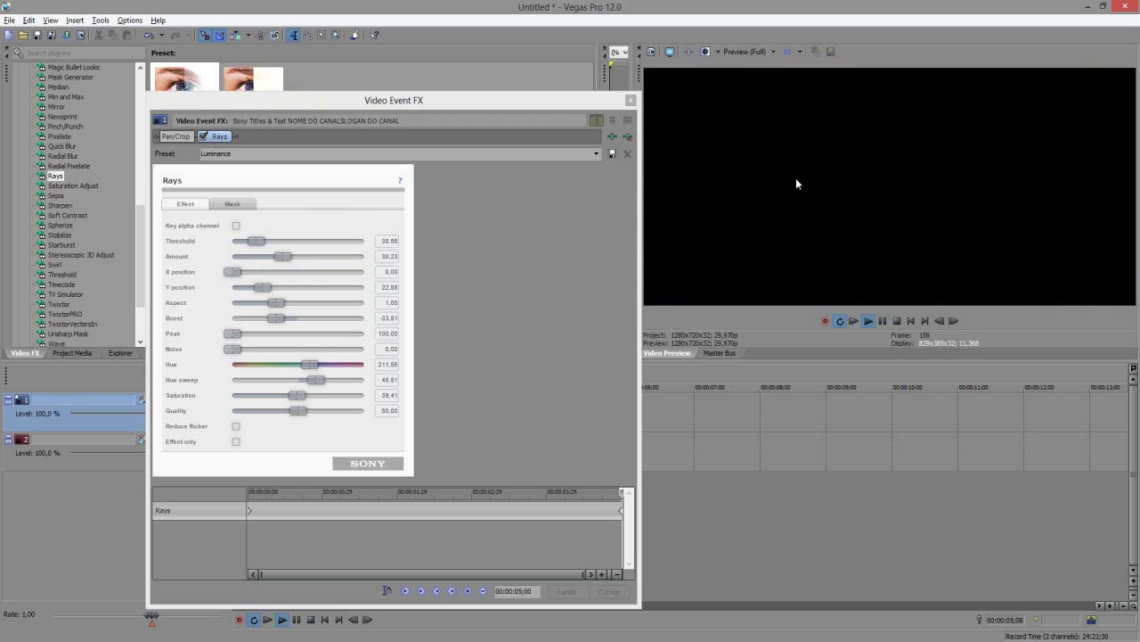
pyautogui.click(628, 96)
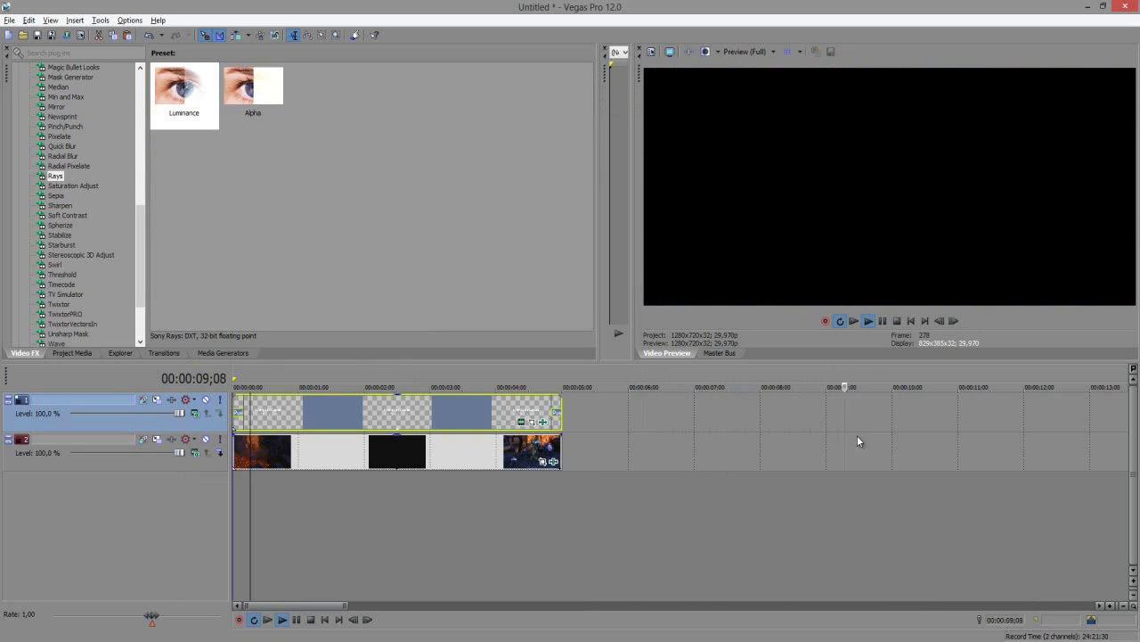
pyautogui.click(854, 322)
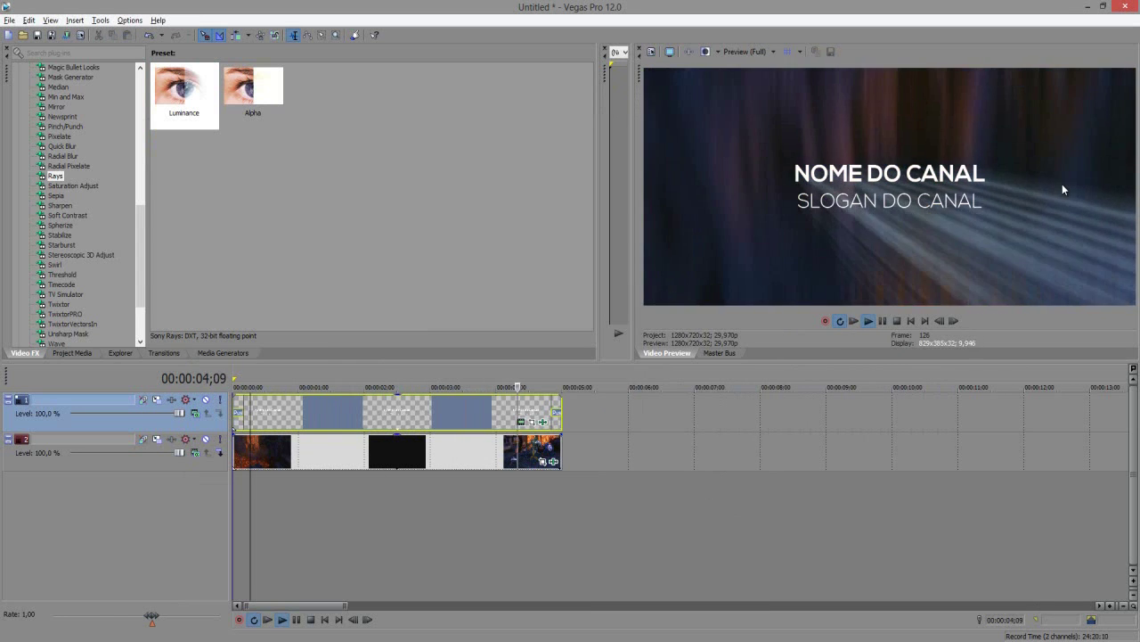
pyautogui.click(880, 321)
pyautogui.click(553, 415)
pyautogui.scroll(2, 648, 456)
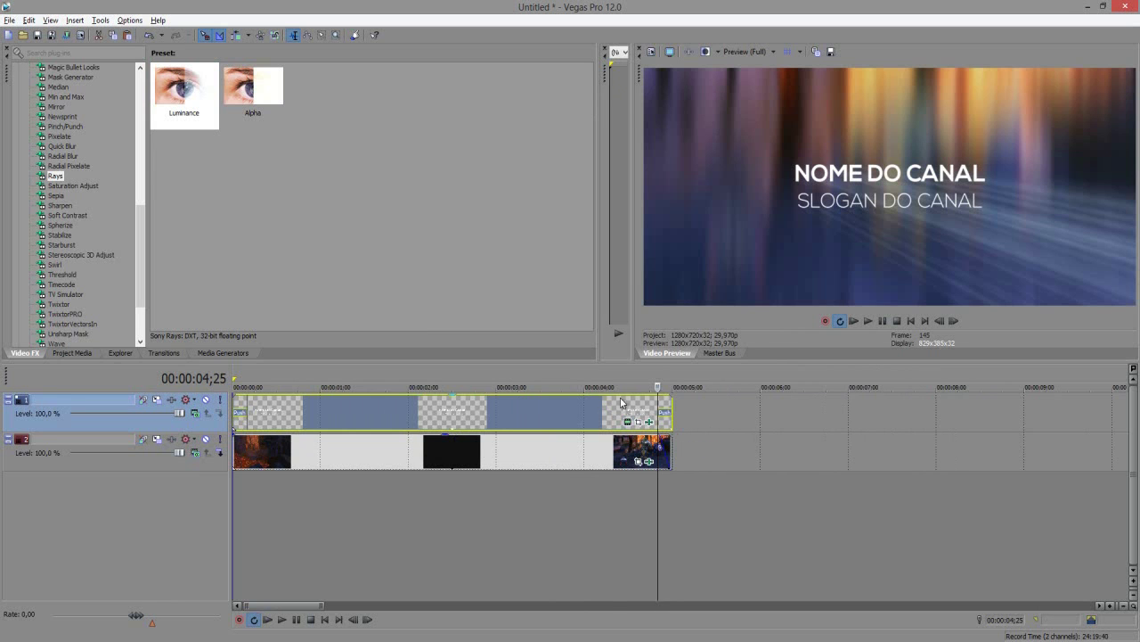
# Play and pause the end of the intro on the timeline, and play the rendered Untitled.wmv in Media Player Classic
pyautogui.click(869, 321)
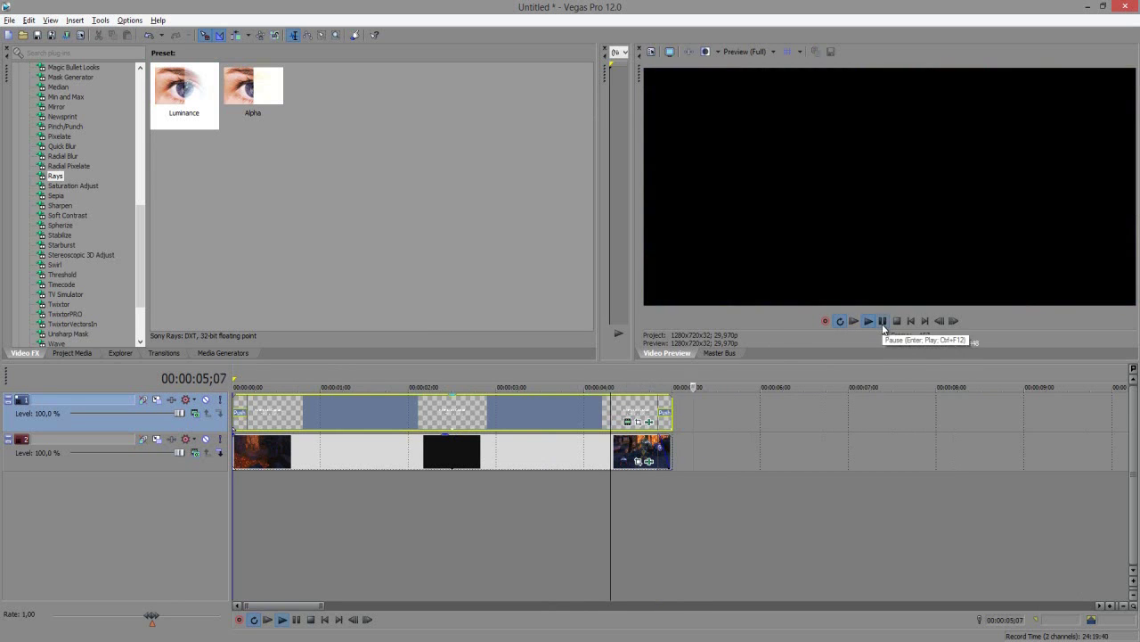
pyautogui.click(882, 321)
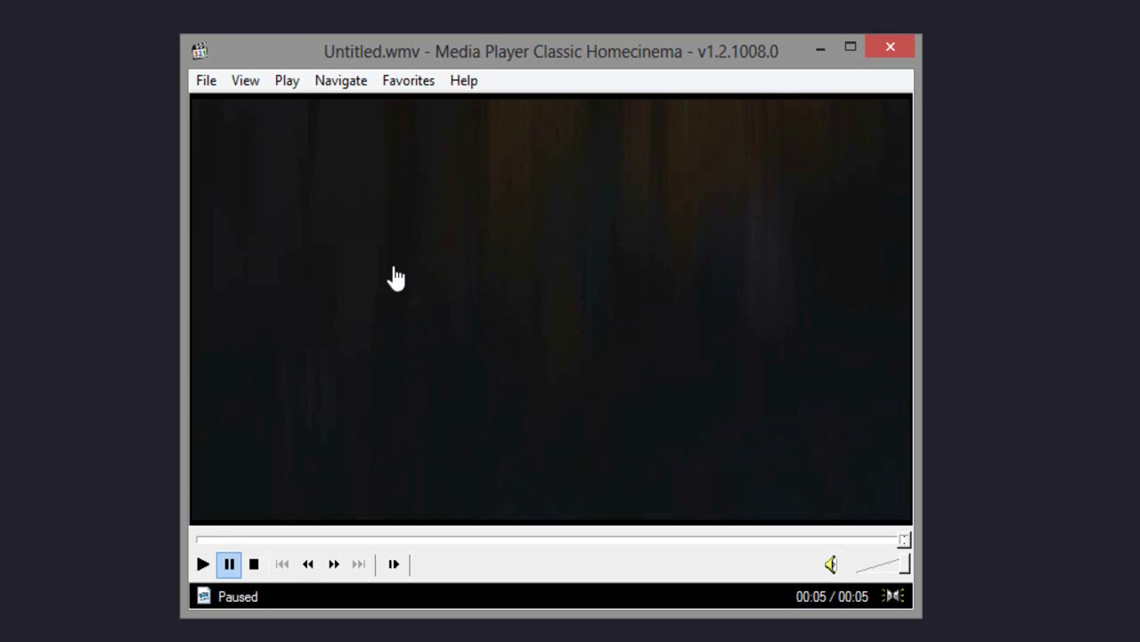
pyautogui.click(200, 567)
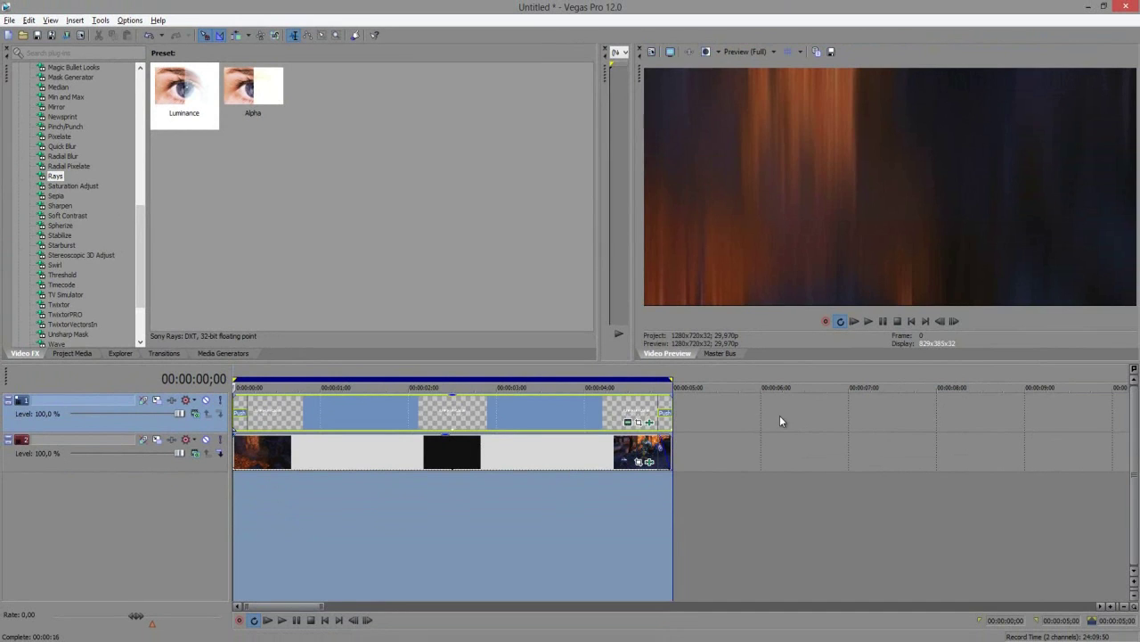
pyautogui.click(440, 532)
pyautogui.click(396, 517)
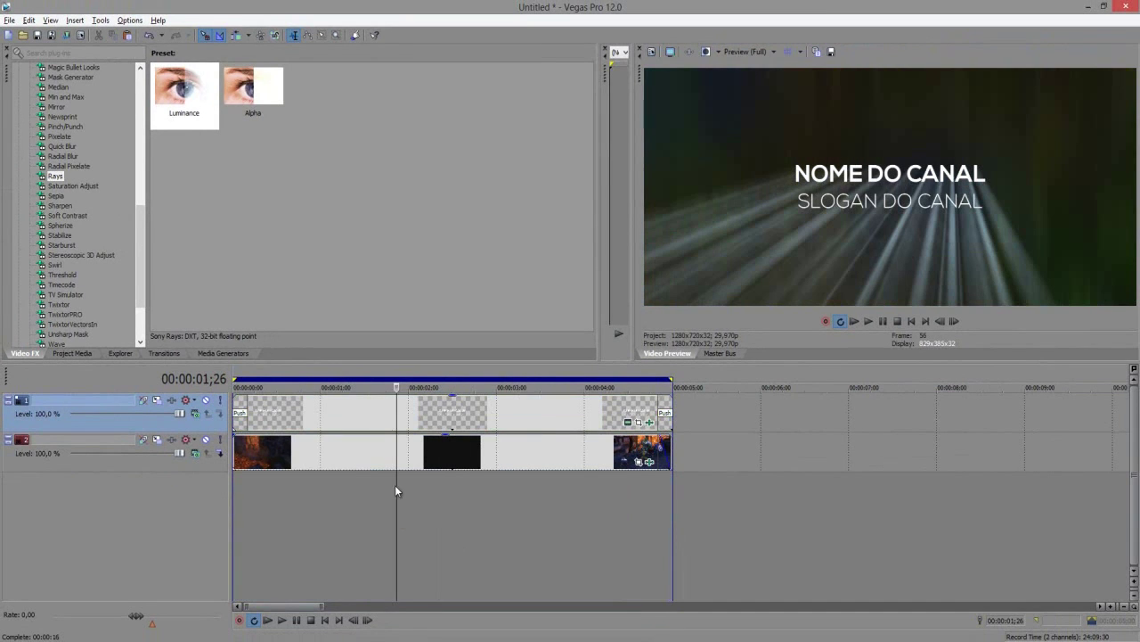
pyautogui.click(480, 492)
pyautogui.click(350, 488)
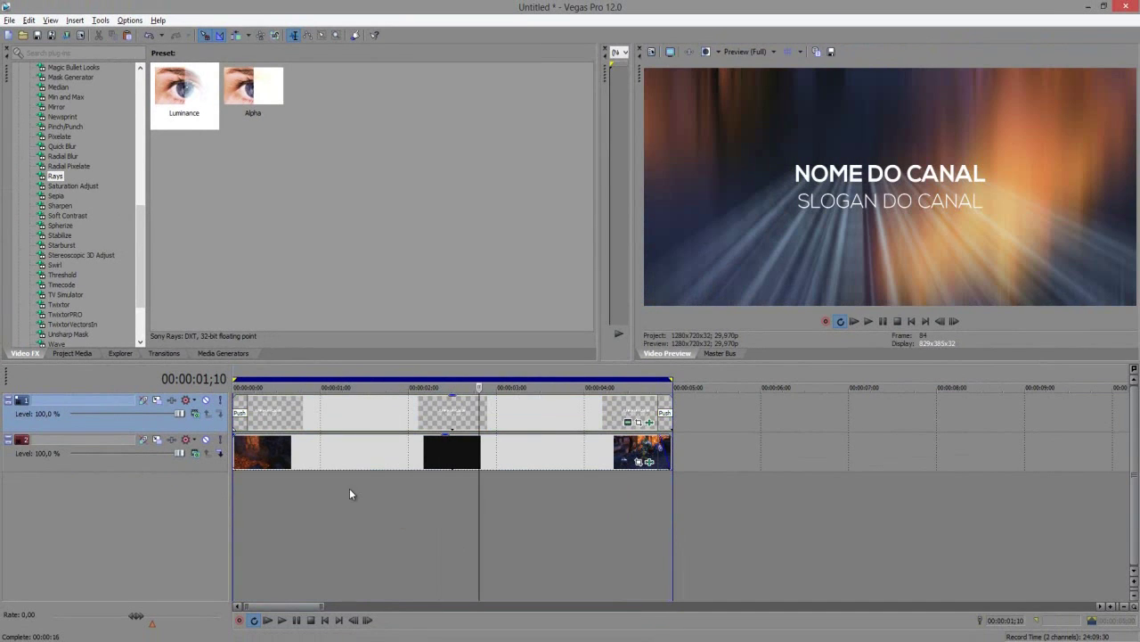
pyautogui.click(398, 479)
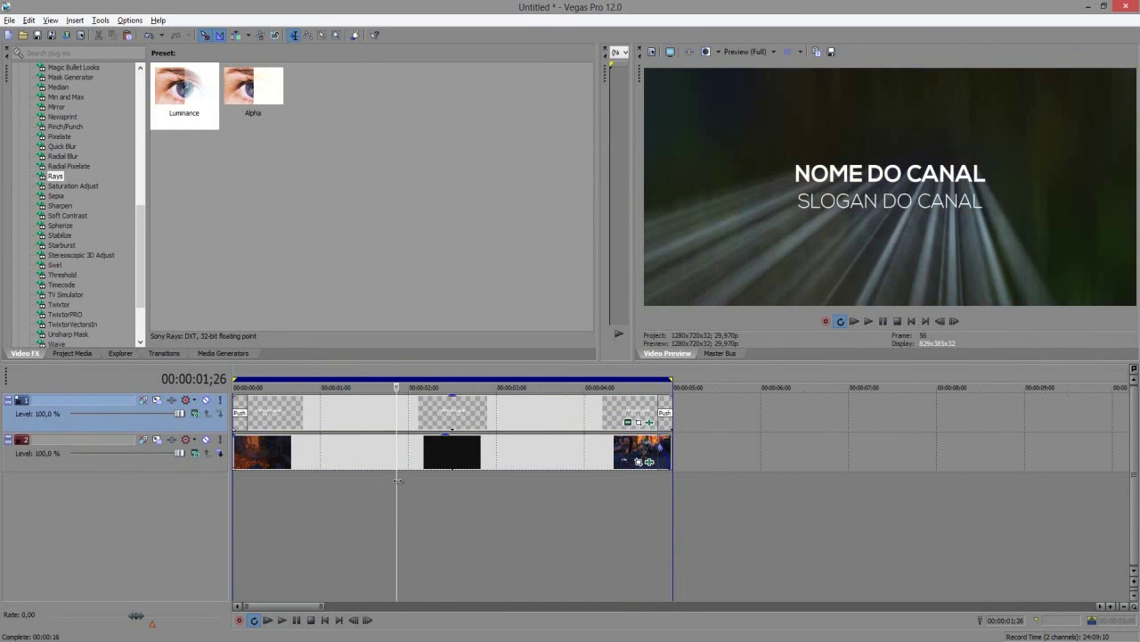
pyautogui.click(470, 480)
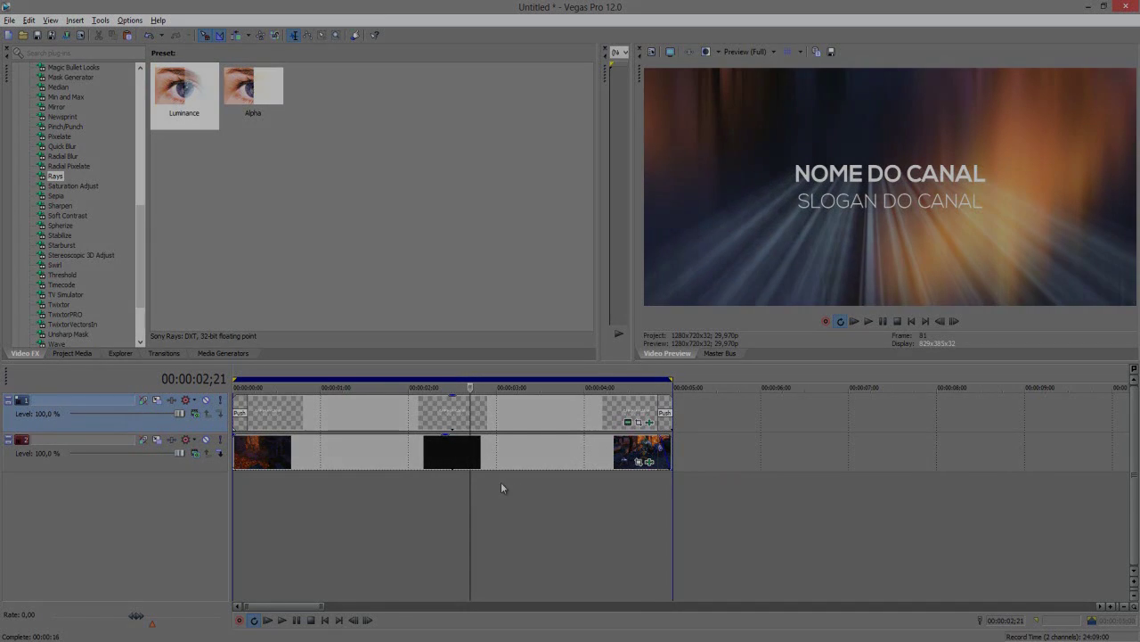
pyautogui.click(523, 490)
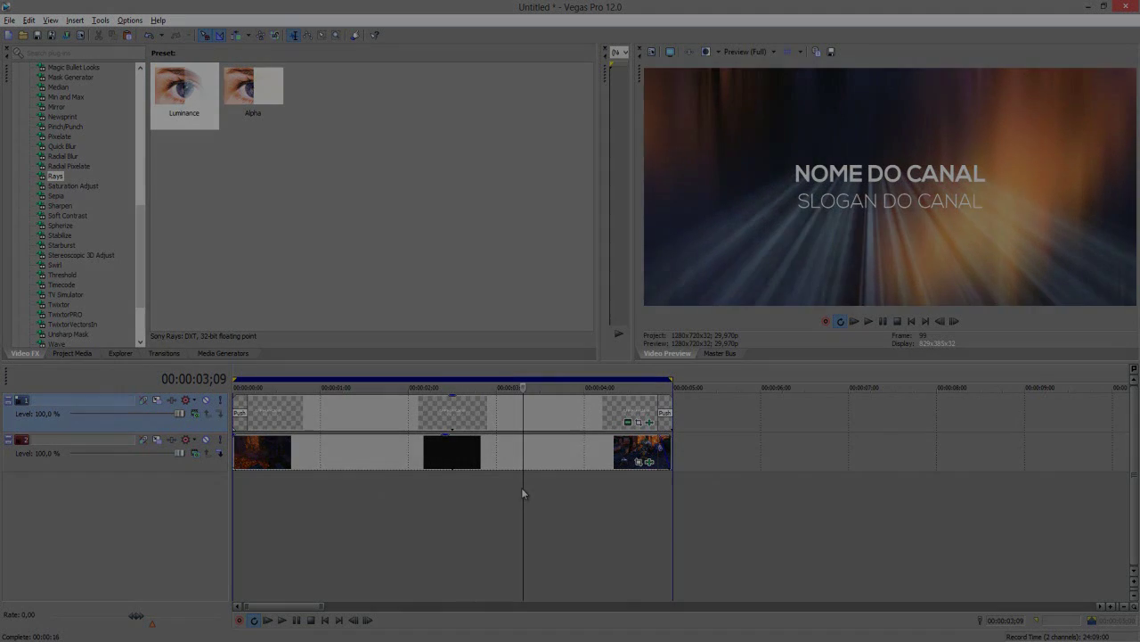